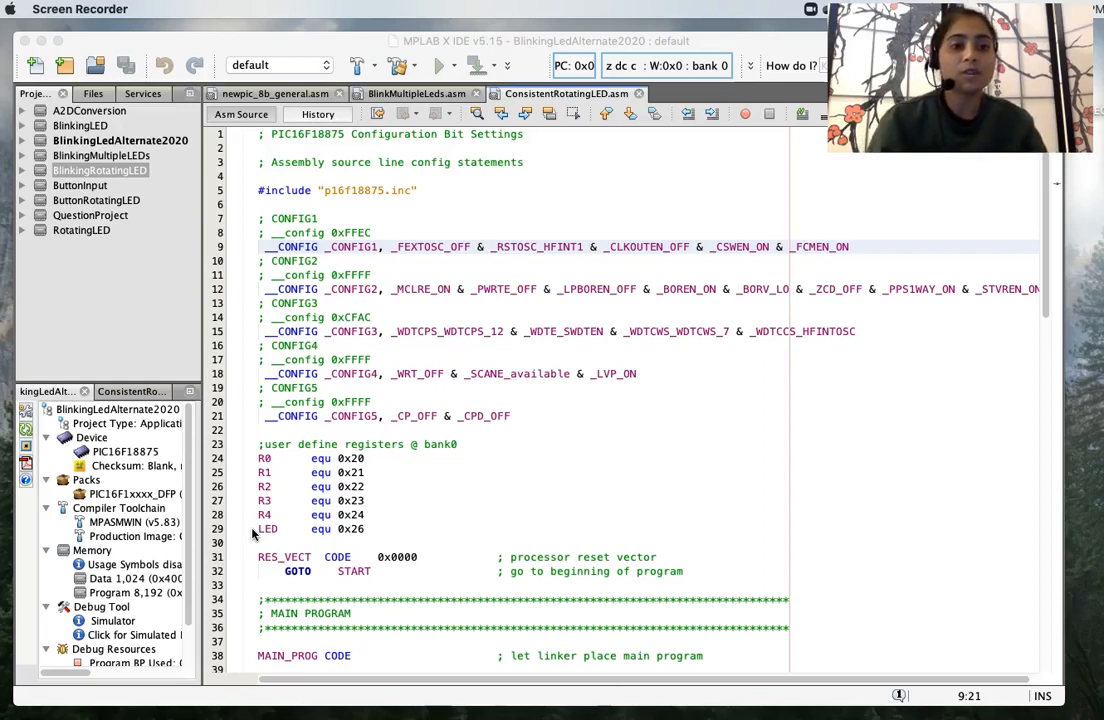
# - Start a new Microchip Embedded > Standalone Project and advance to device selection
pyautogui.click(349, 289)
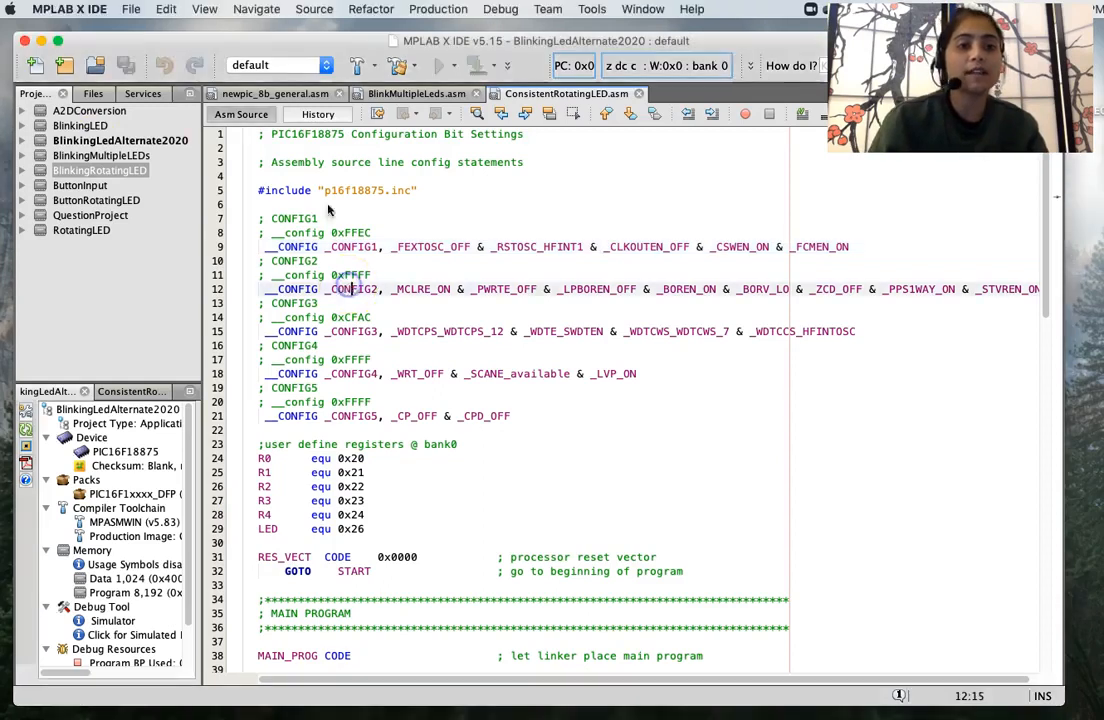
pyautogui.click(130, 10)
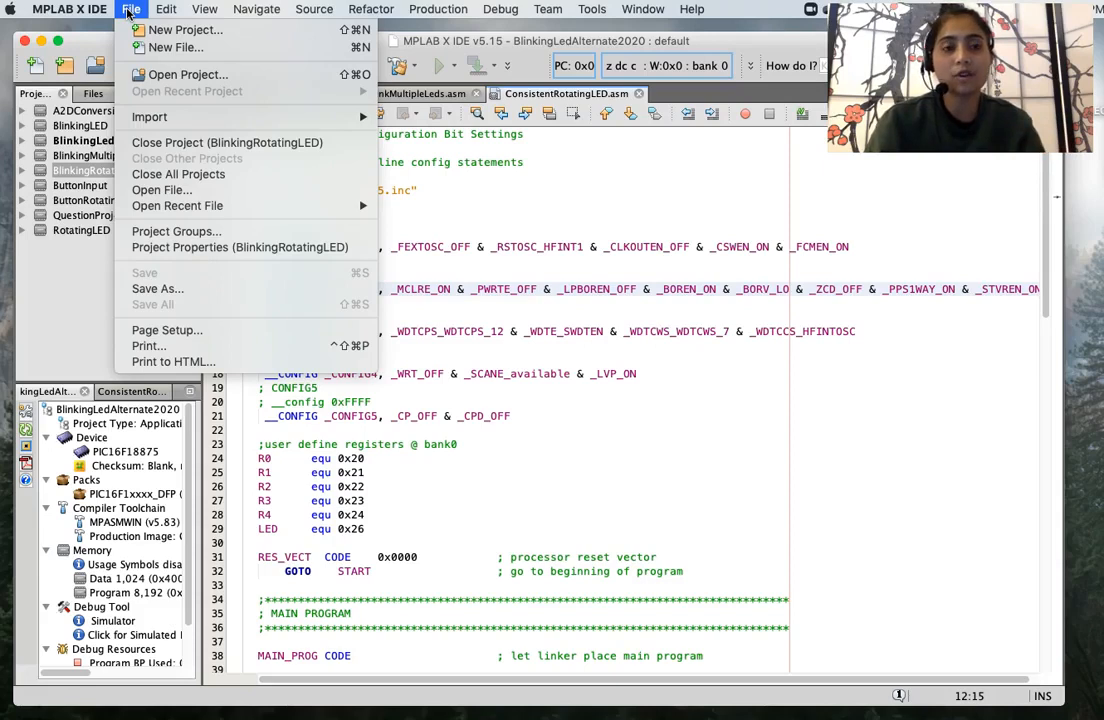
pyautogui.moveTo(69, 9)
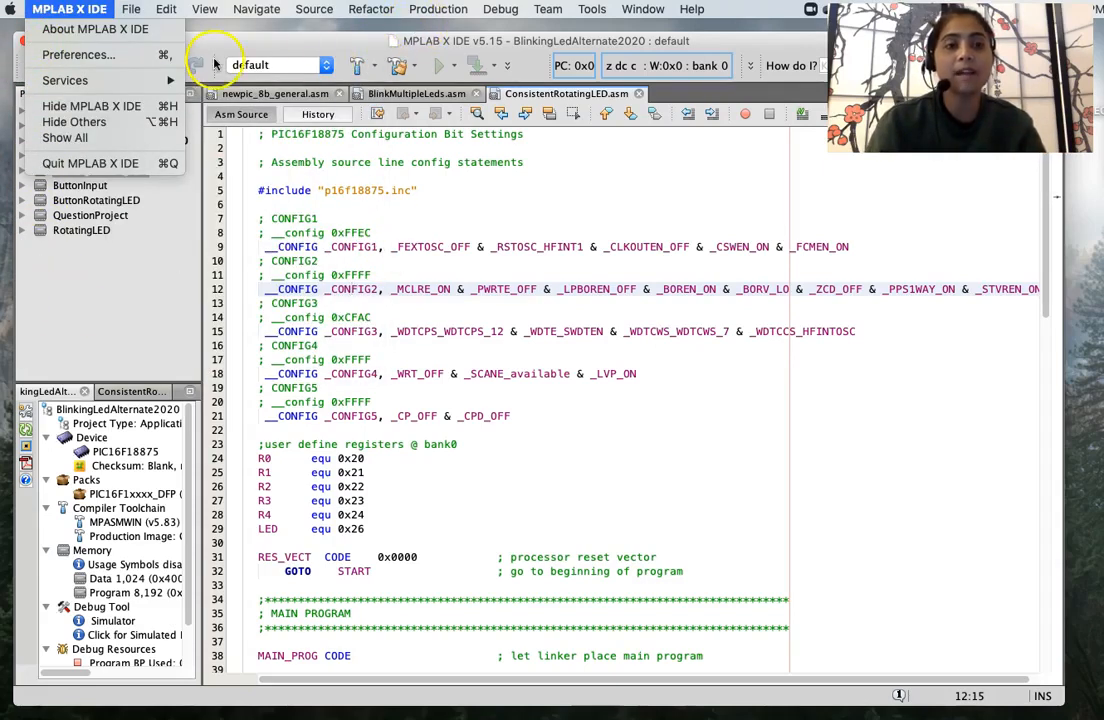
pyautogui.click(432, 246)
pyautogui.click(128, 12)
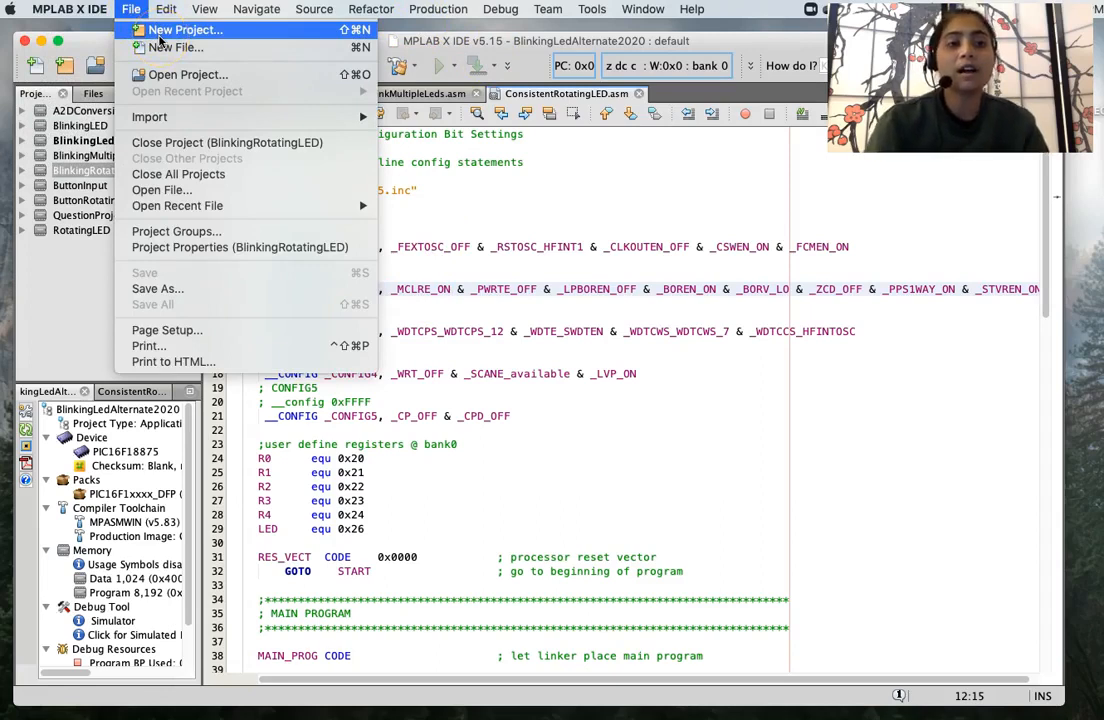
pyautogui.click(159, 36)
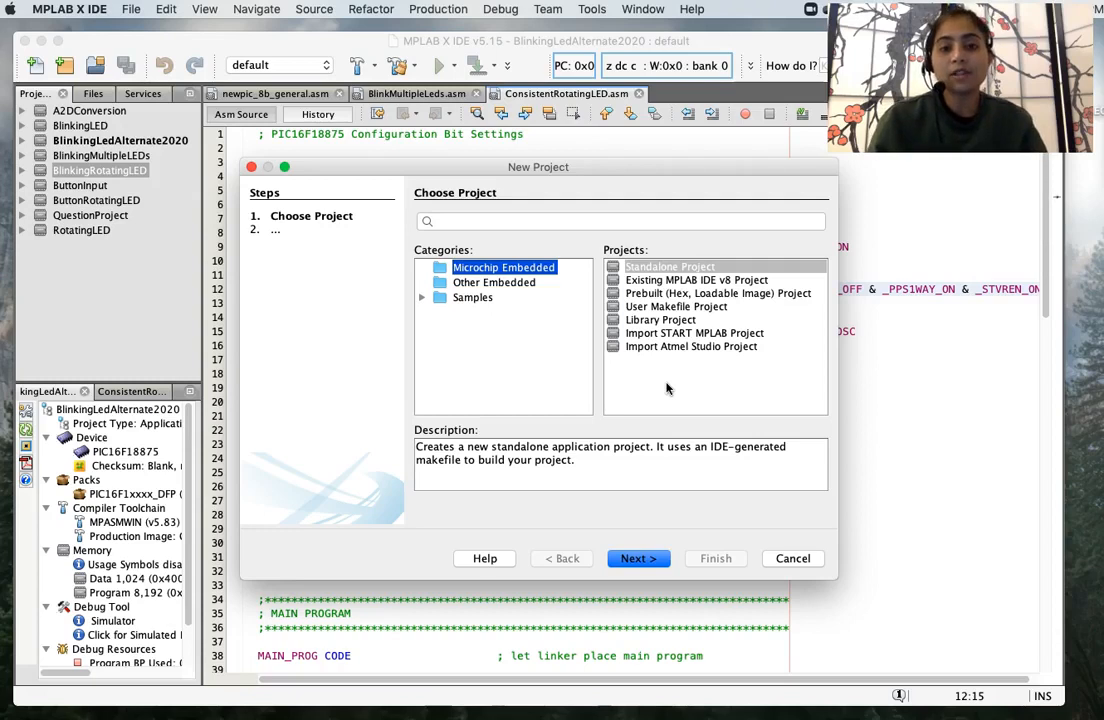
pyautogui.click(655, 268)
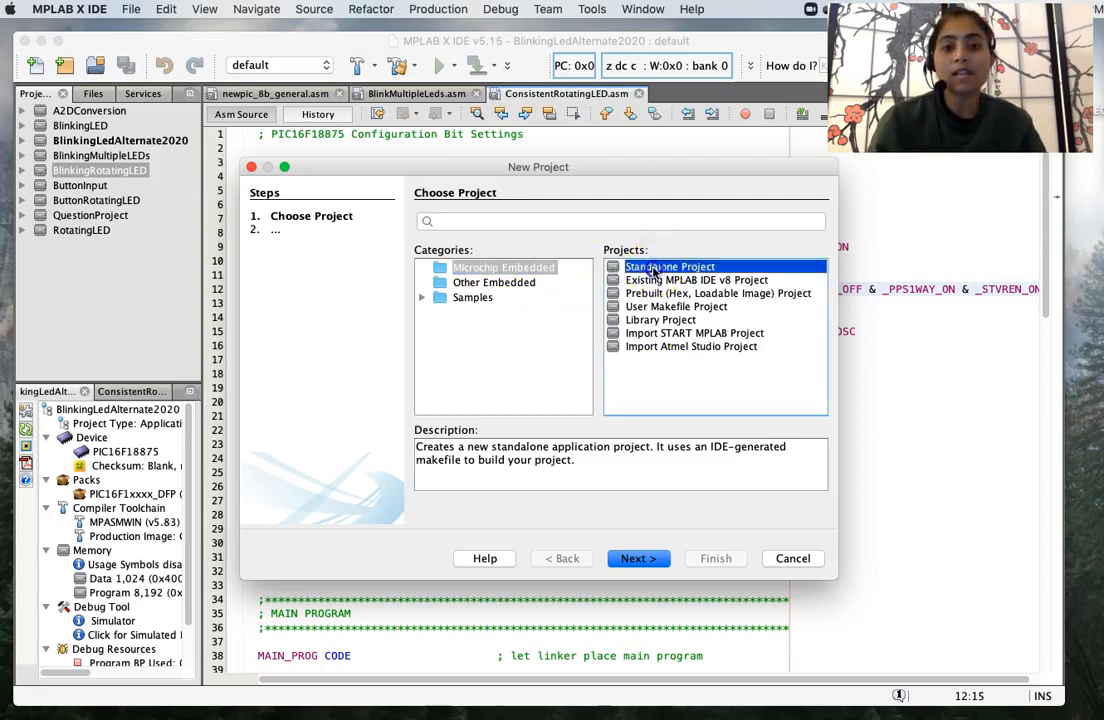
pyautogui.click(512, 268)
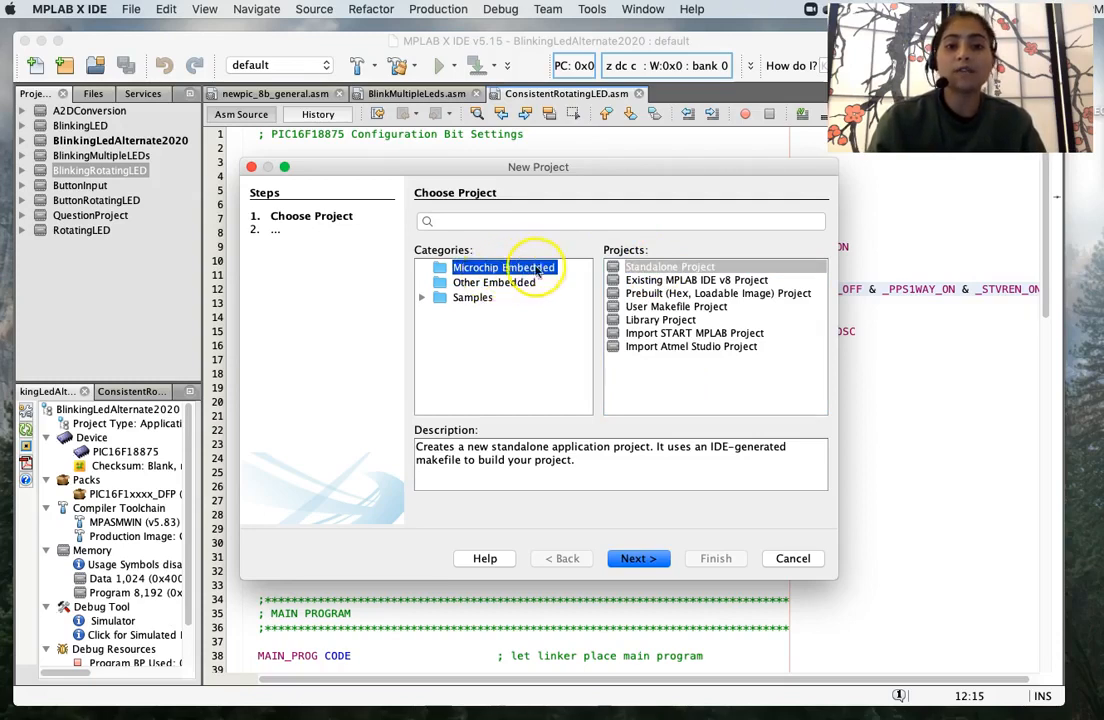
pyautogui.click(665, 268)
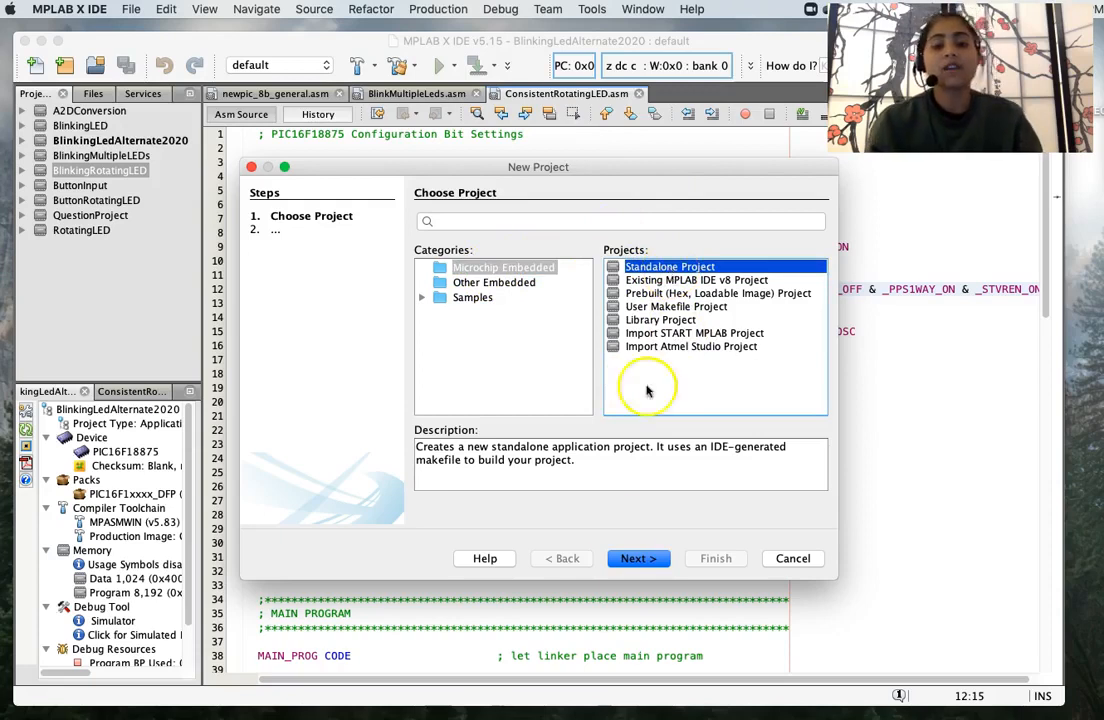
pyautogui.click(627, 560)
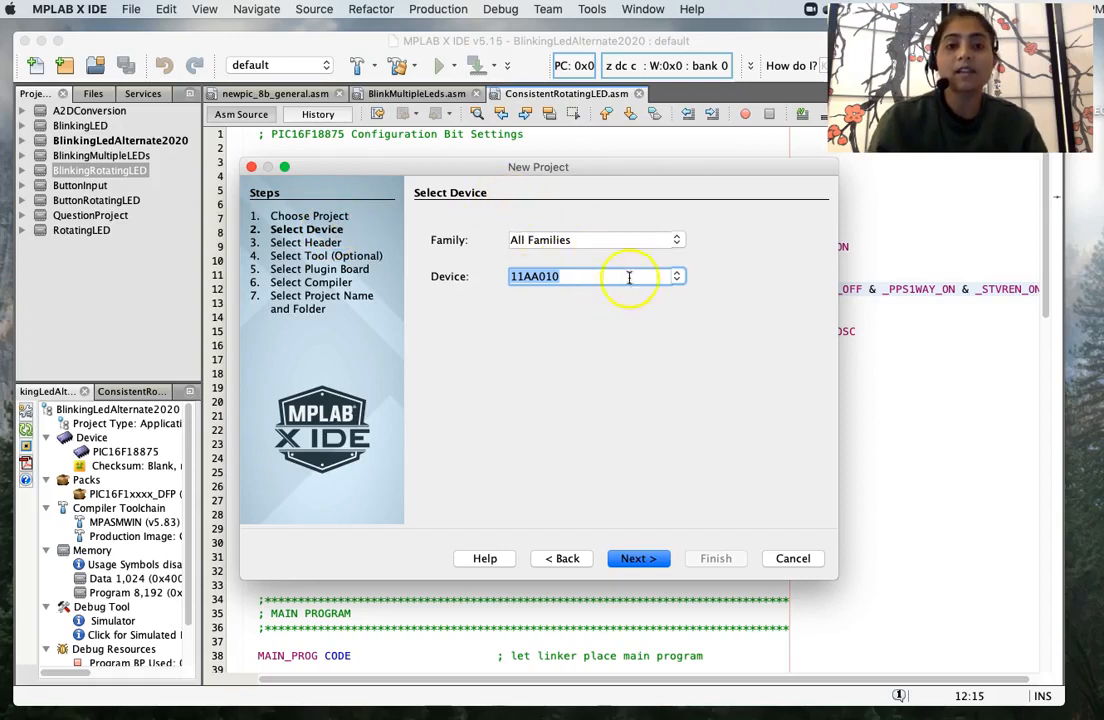
# - Pick PIC16F18875 as the project's target device
pyautogui.click(677, 278)
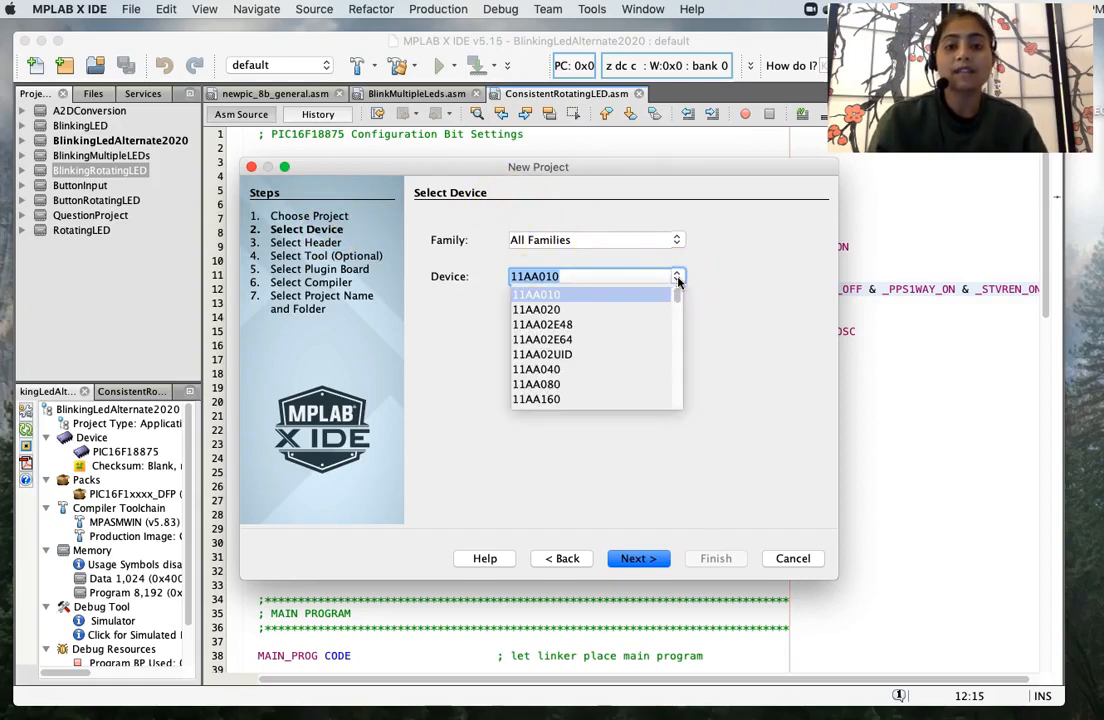
pyautogui.write('p')
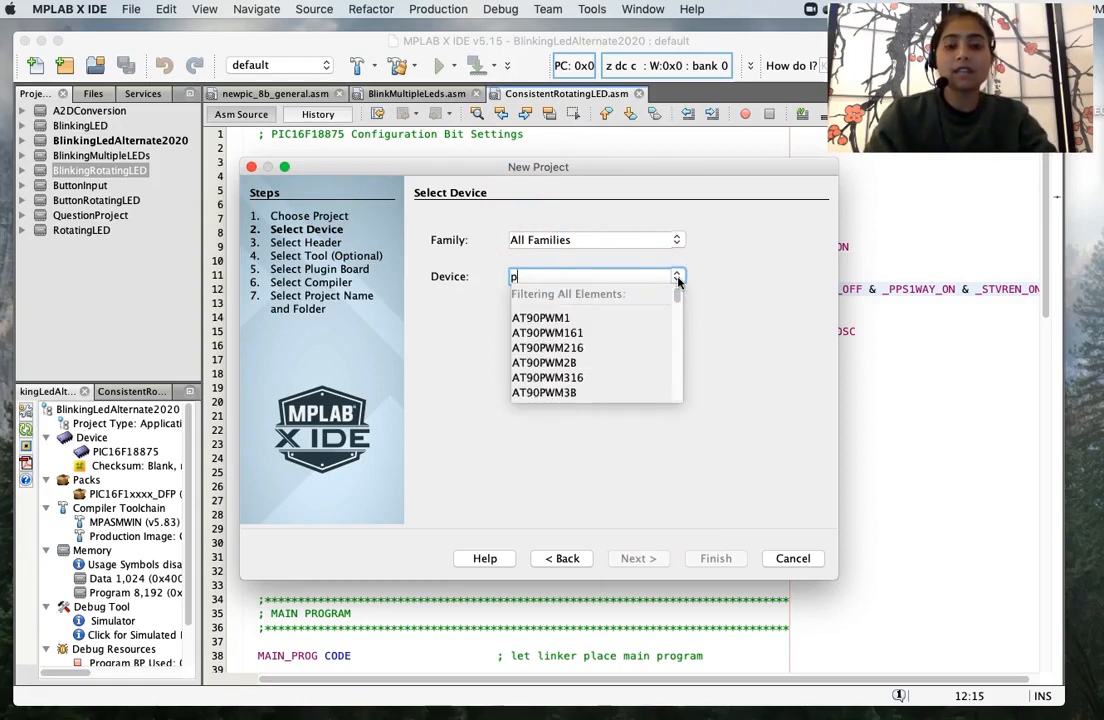
pyautogui.write('ic')
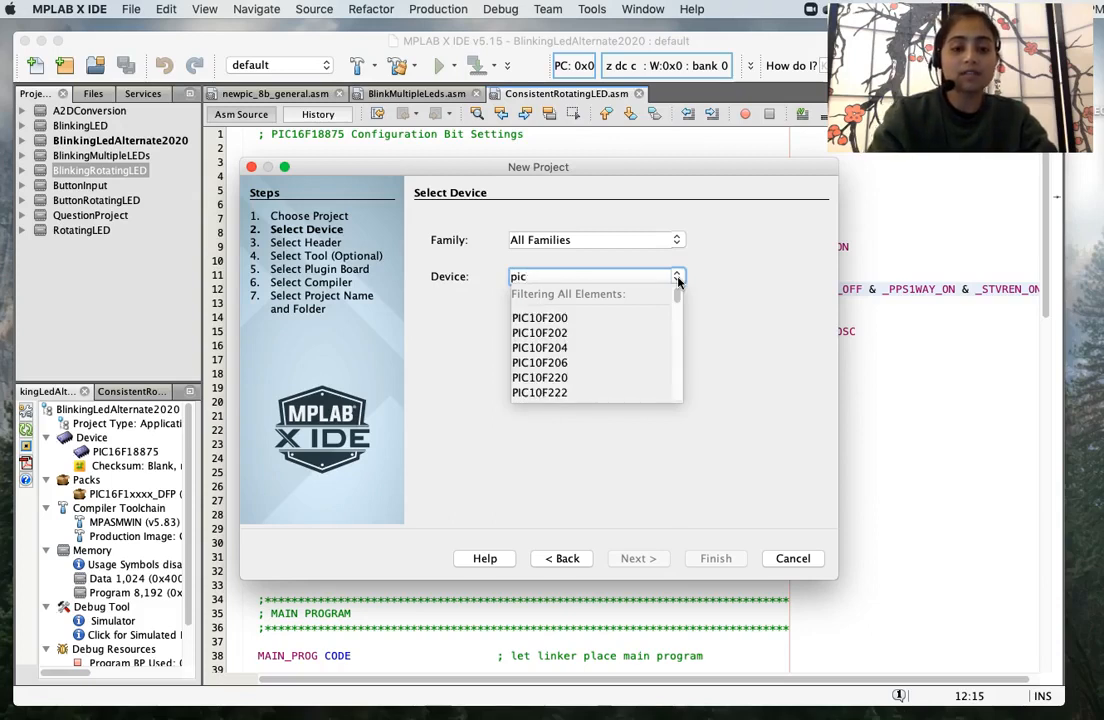
pyautogui.write('16')
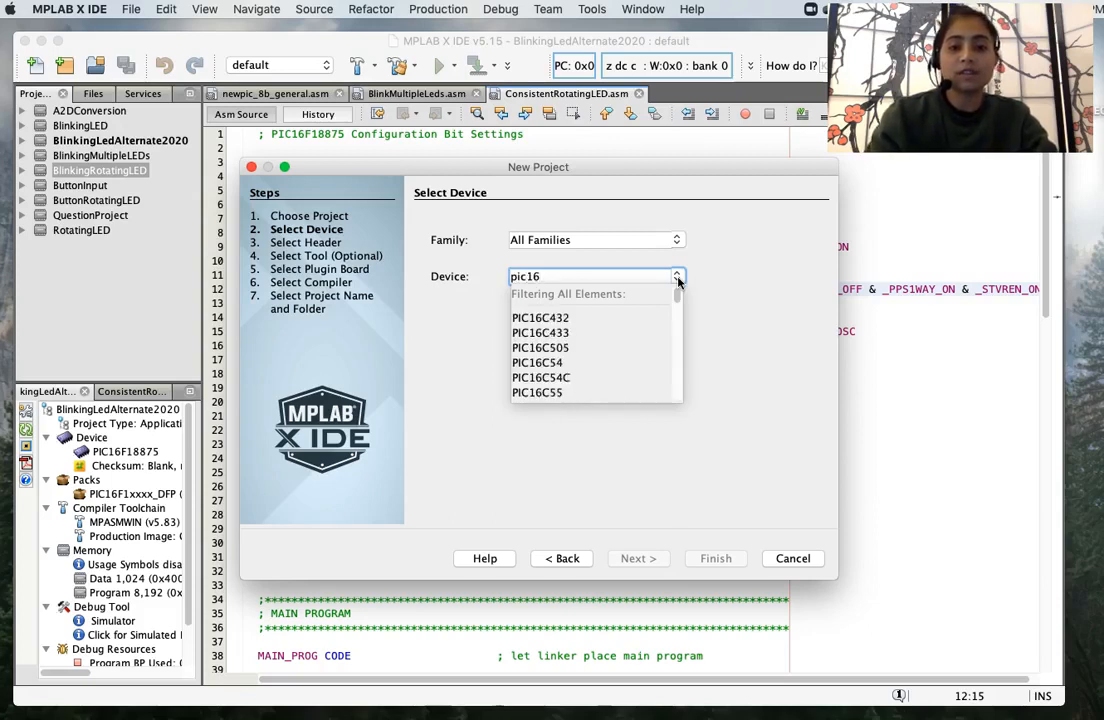
pyautogui.write('f188')
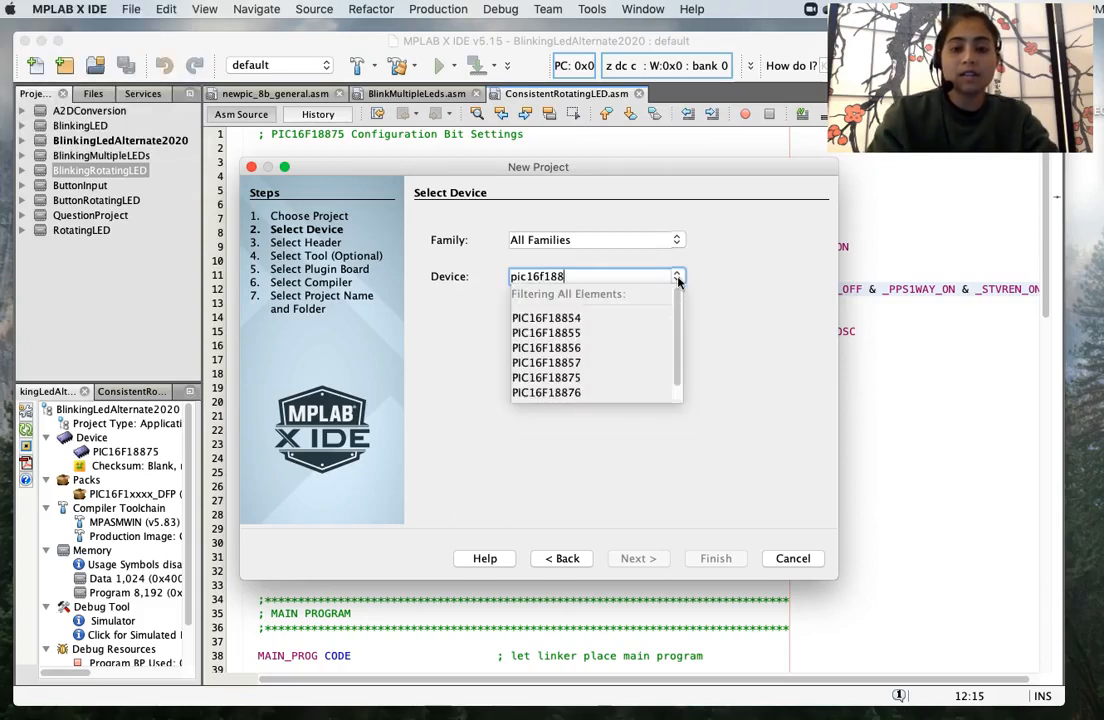
pyautogui.write('75')
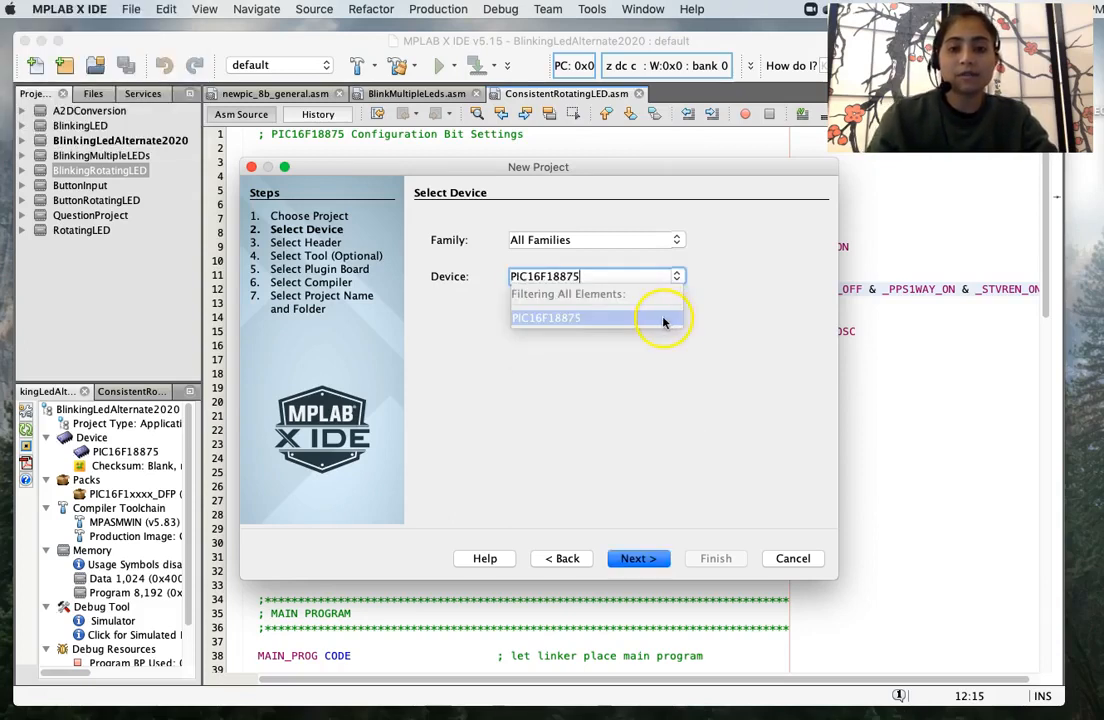
pyautogui.click(663, 318)
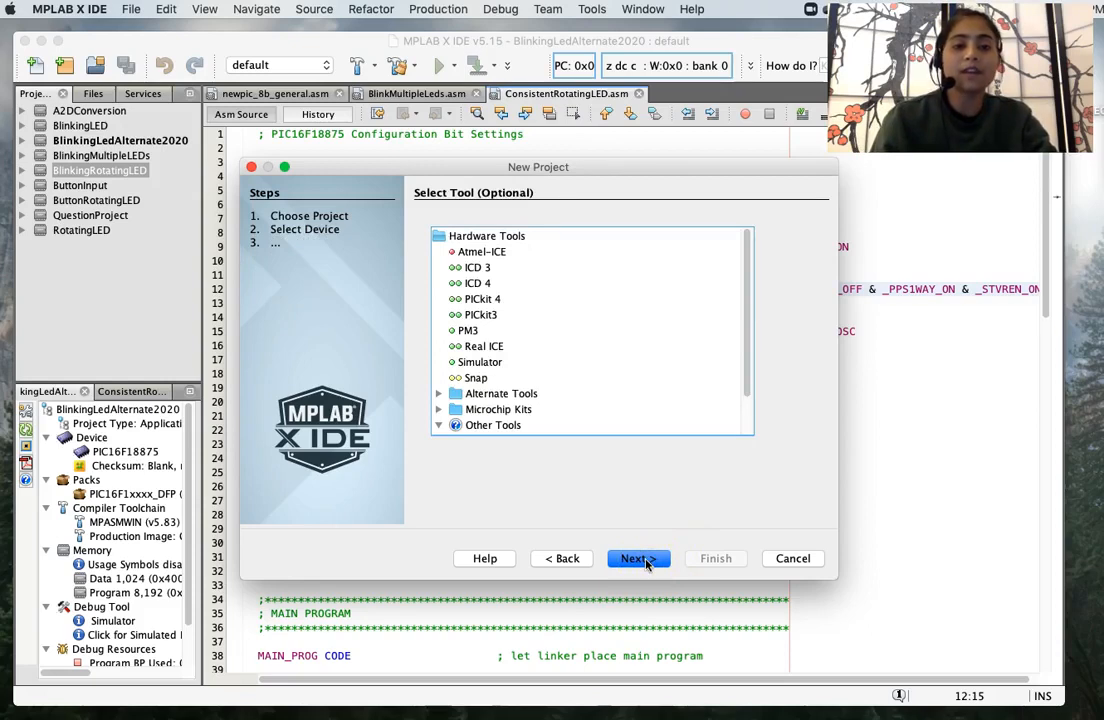
# - Choose Simulator as the hardware tool and mpasm (v5.83) as the compiler toolchain
pyautogui.click(481, 364)
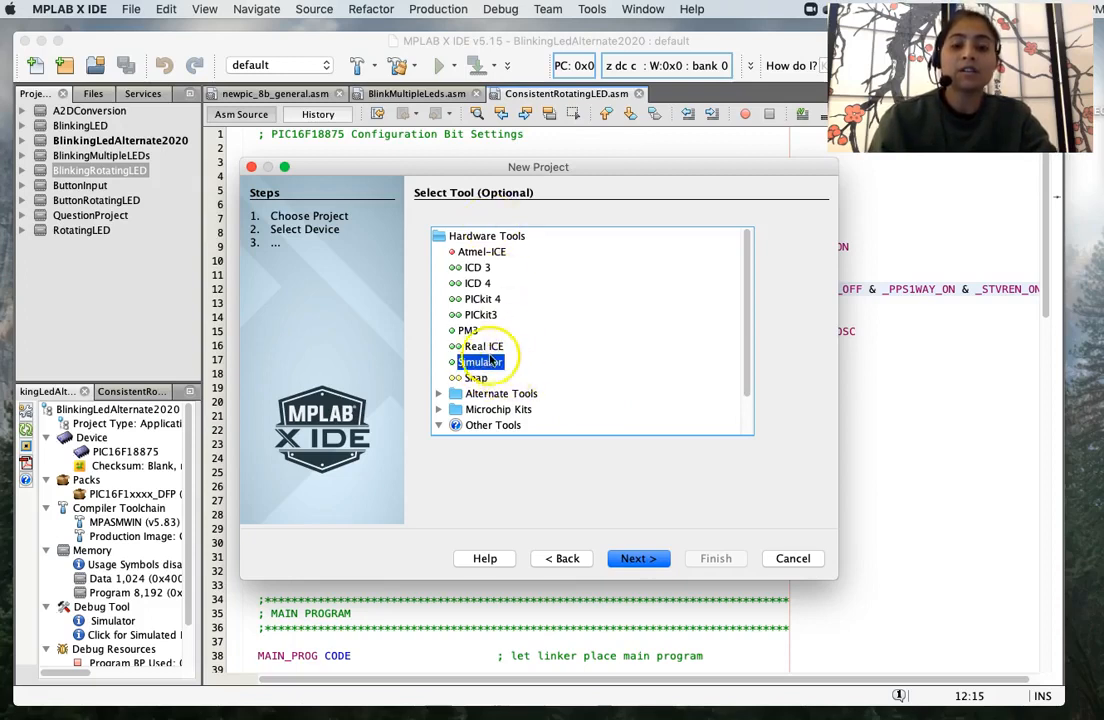
pyautogui.click(633, 560)
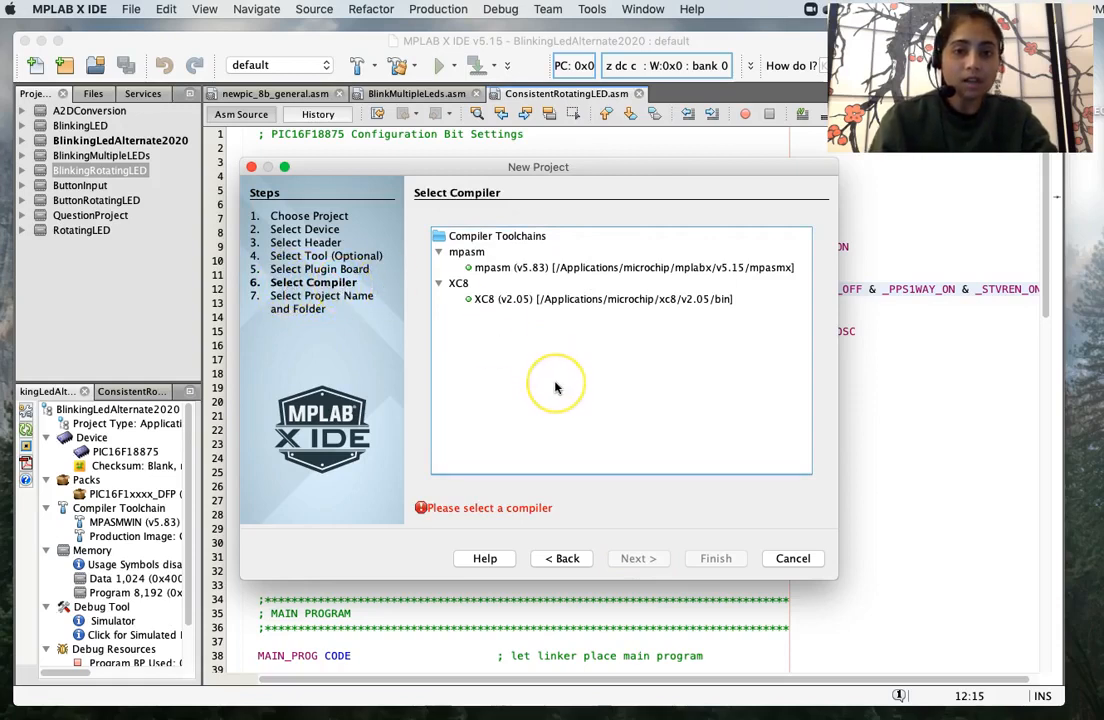
pyautogui.click(556, 268)
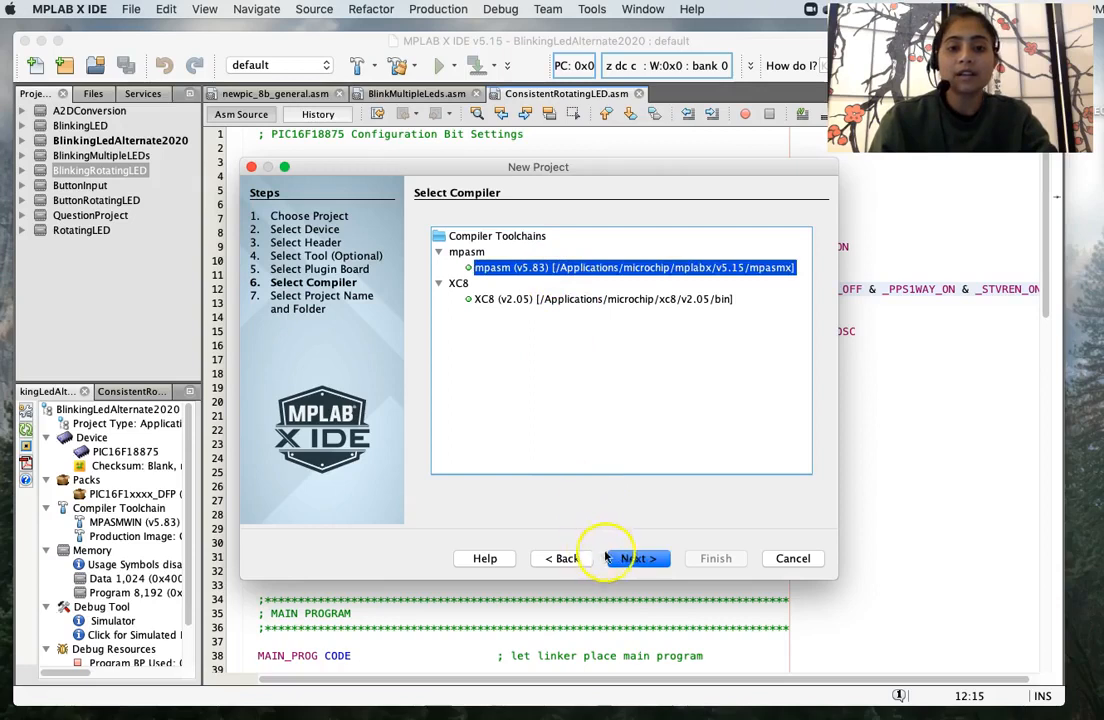
pyautogui.click(620, 560)
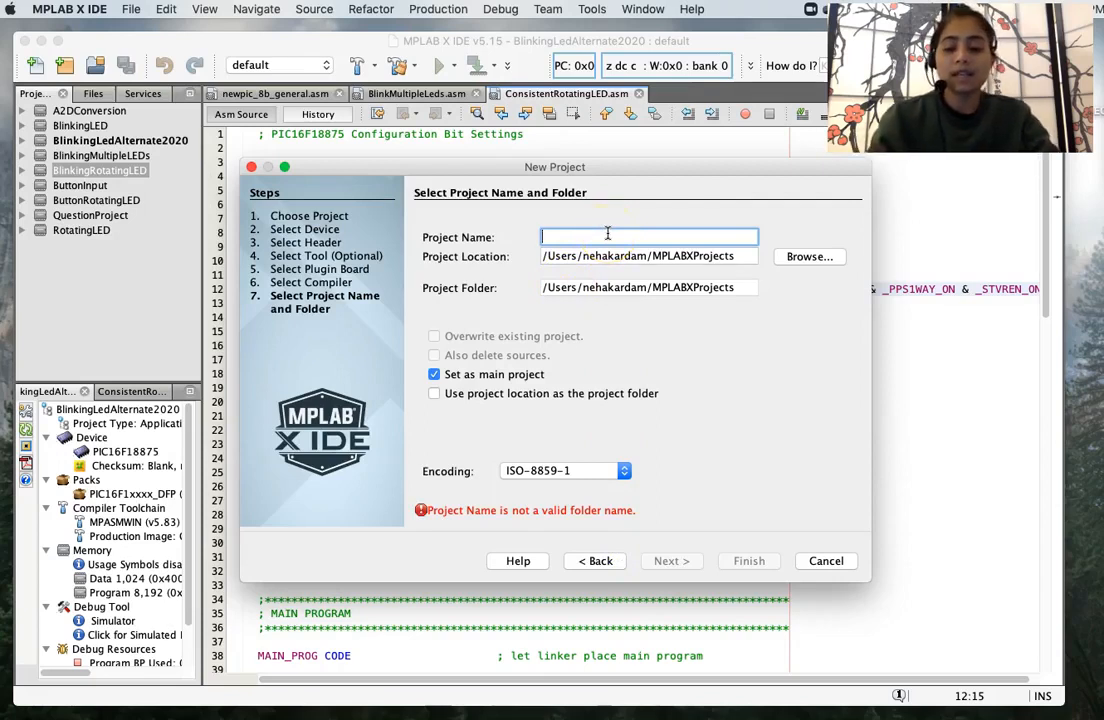
# - Name the project Test_File, keep it as the main project, and finish the wizard
pyautogui.write('Test')
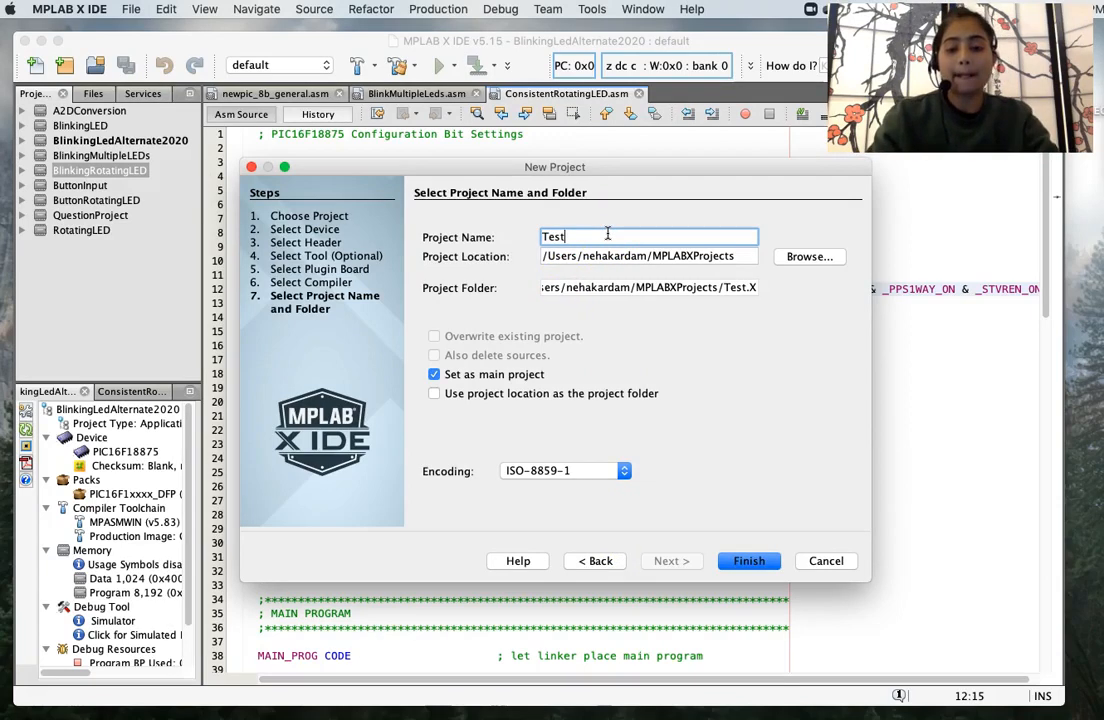
pyautogui.write('.')
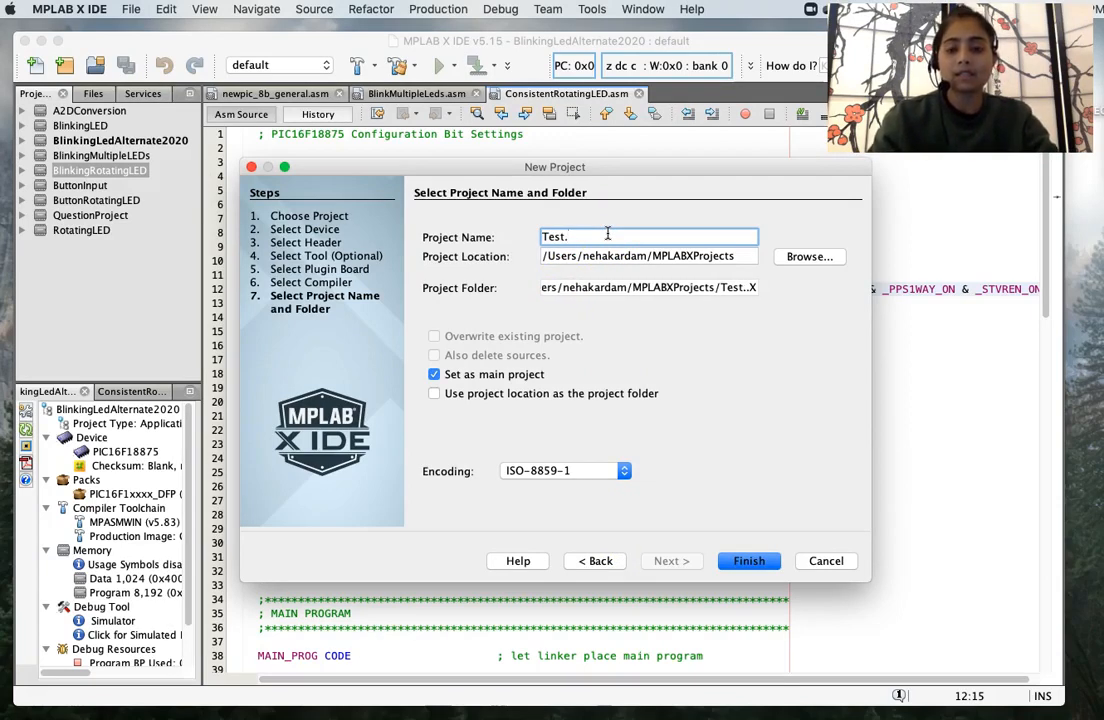
pyautogui.press('BackSpace')
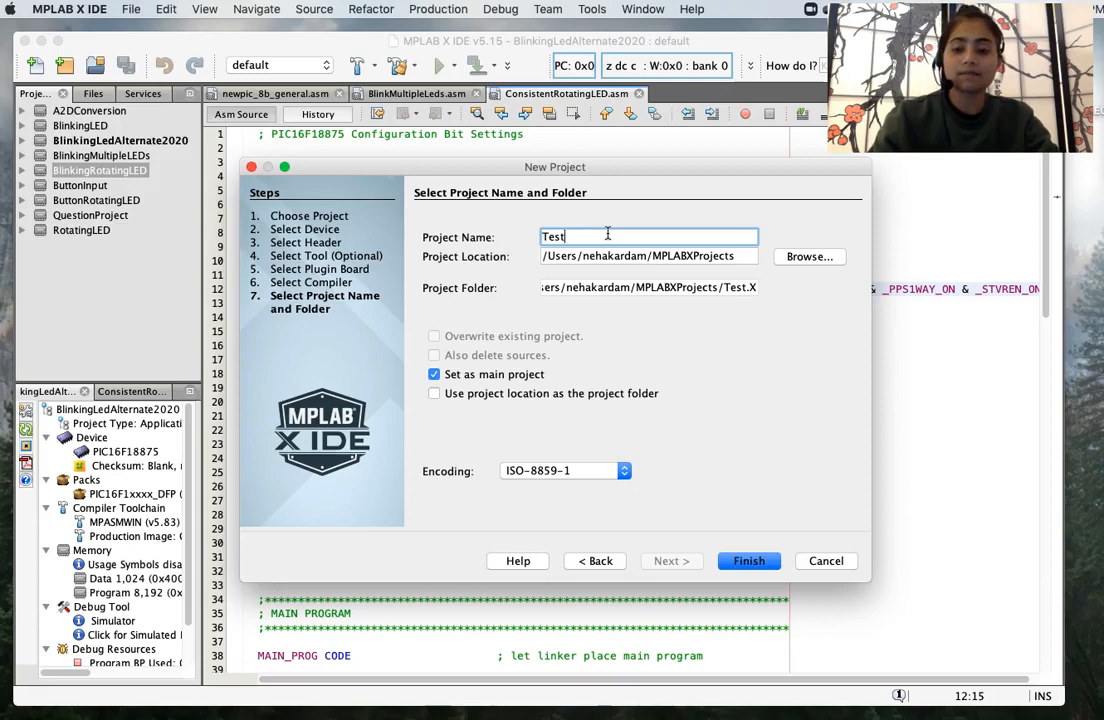
pyautogui.write('_File')
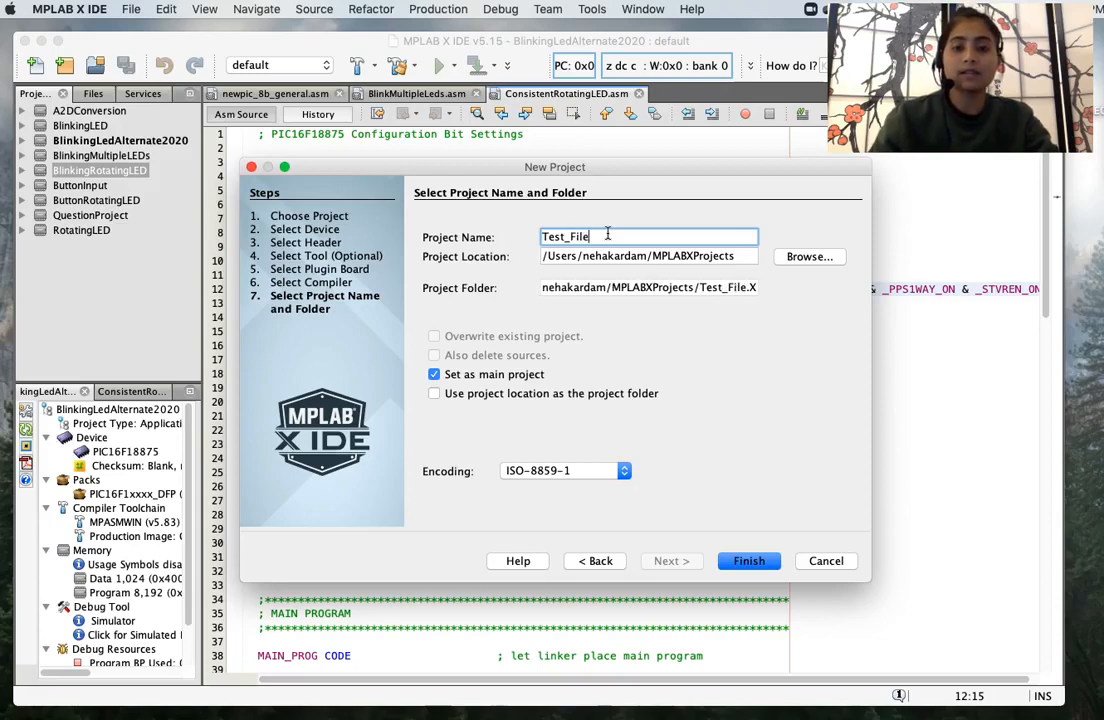
pyautogui.click(766, 396)
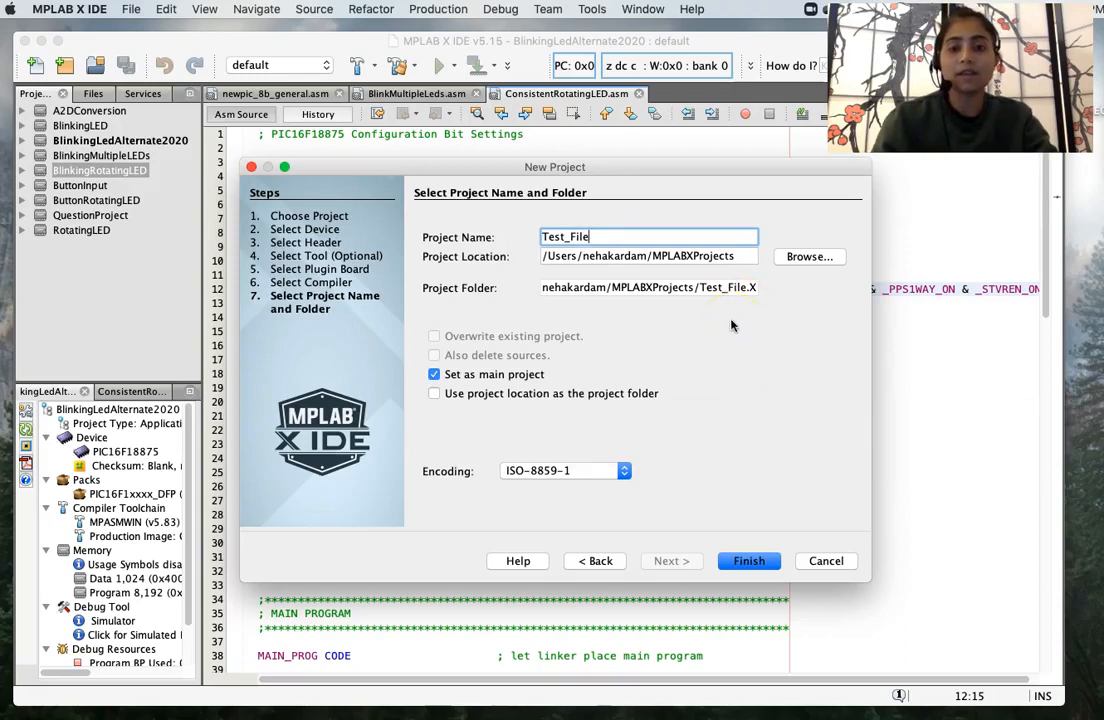
pyautogui.click(597, 256)
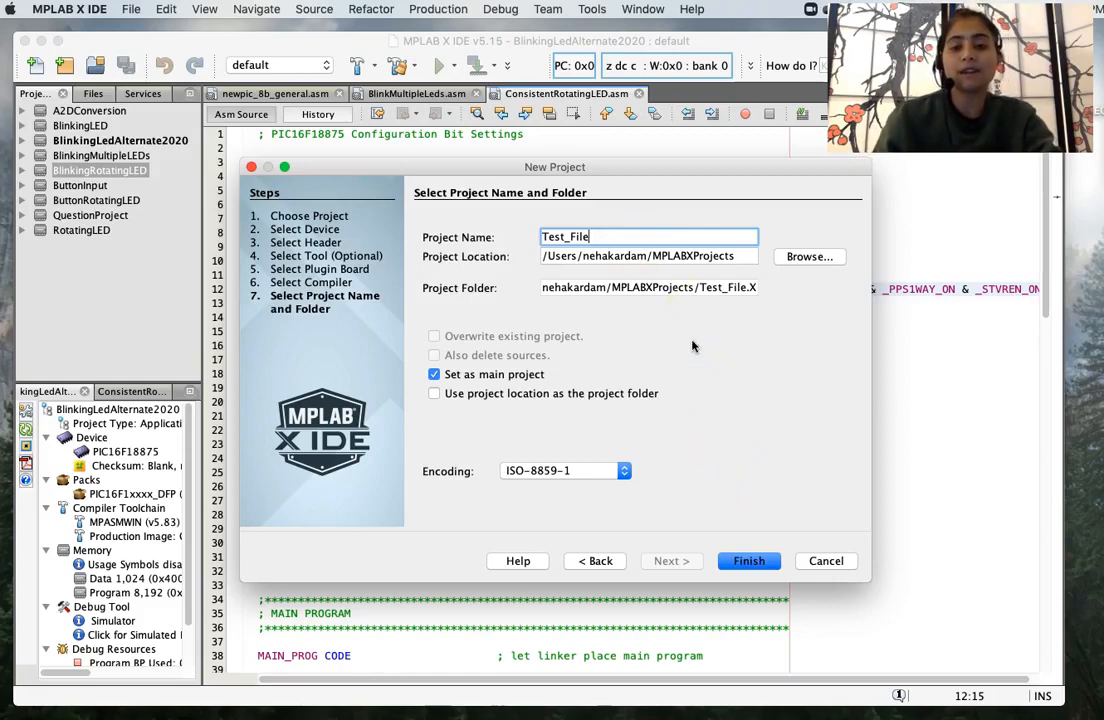
pyautogui.click(745, 565)
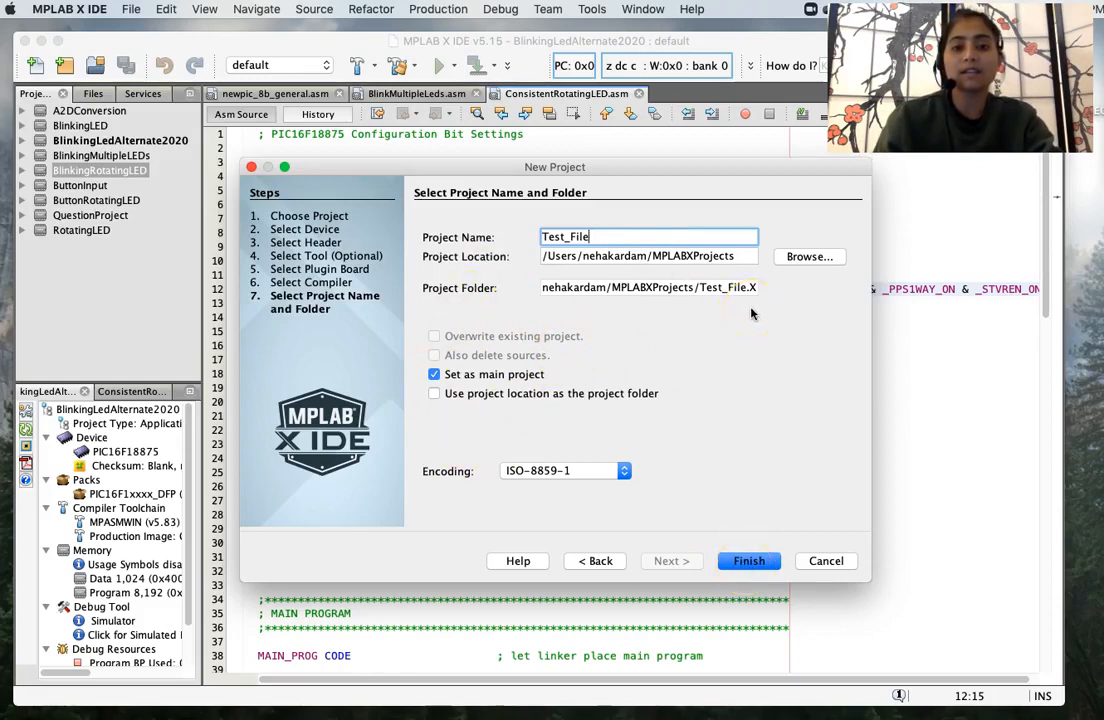
pyautogui.click(751, 562)
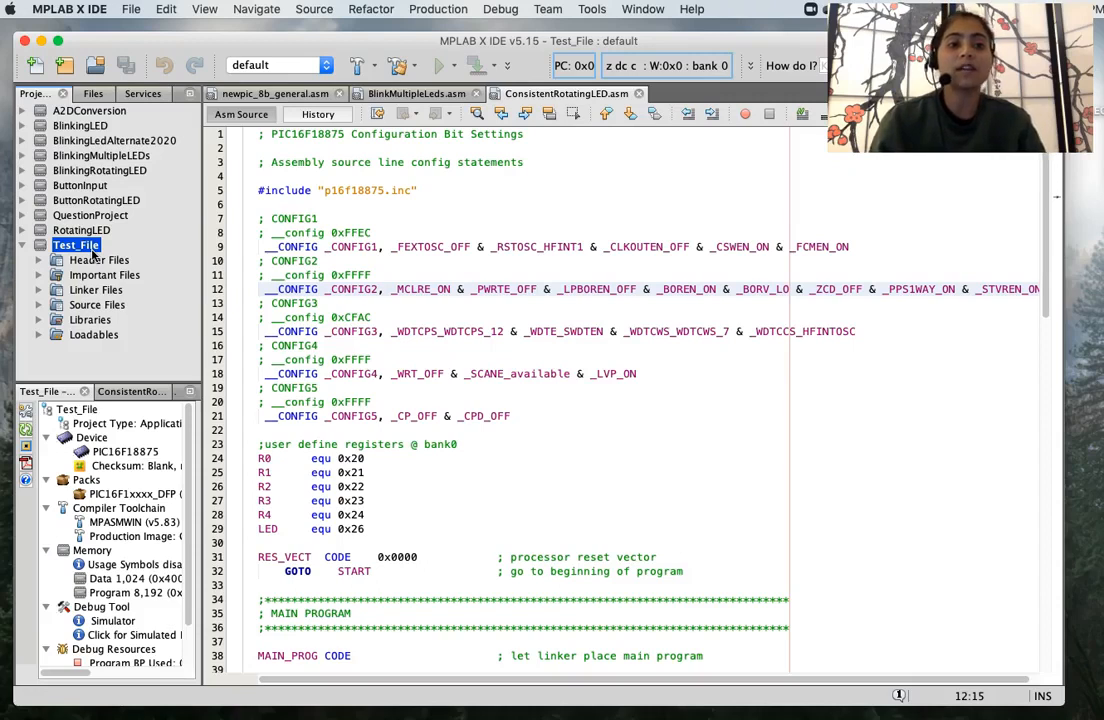
# - Show the New file templates from the Source Files folder's context menu
pyautogui.click(100, 305)
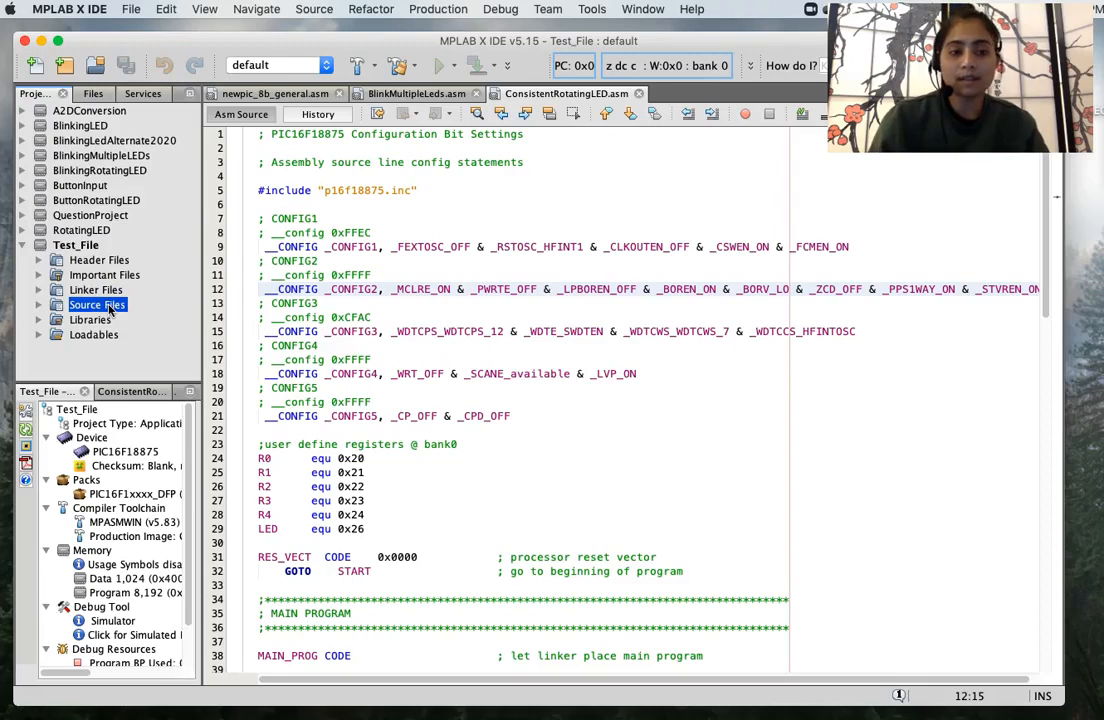
pyautogui.rightClick(110, 310)
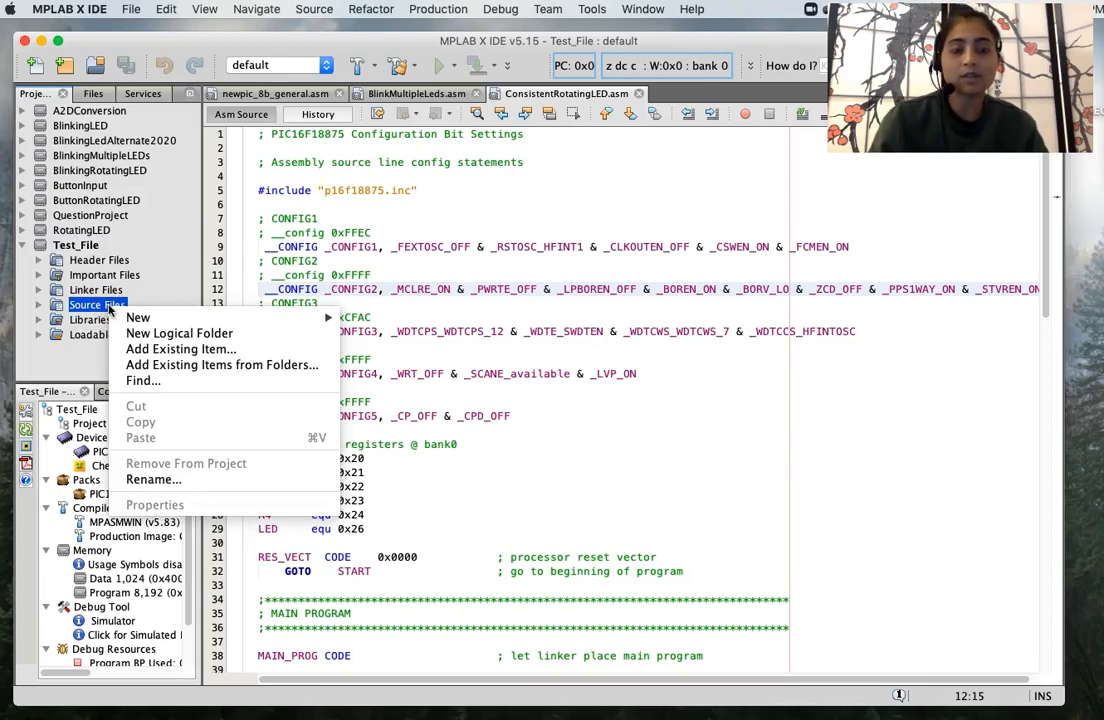
pyautogui.click(88, 305)
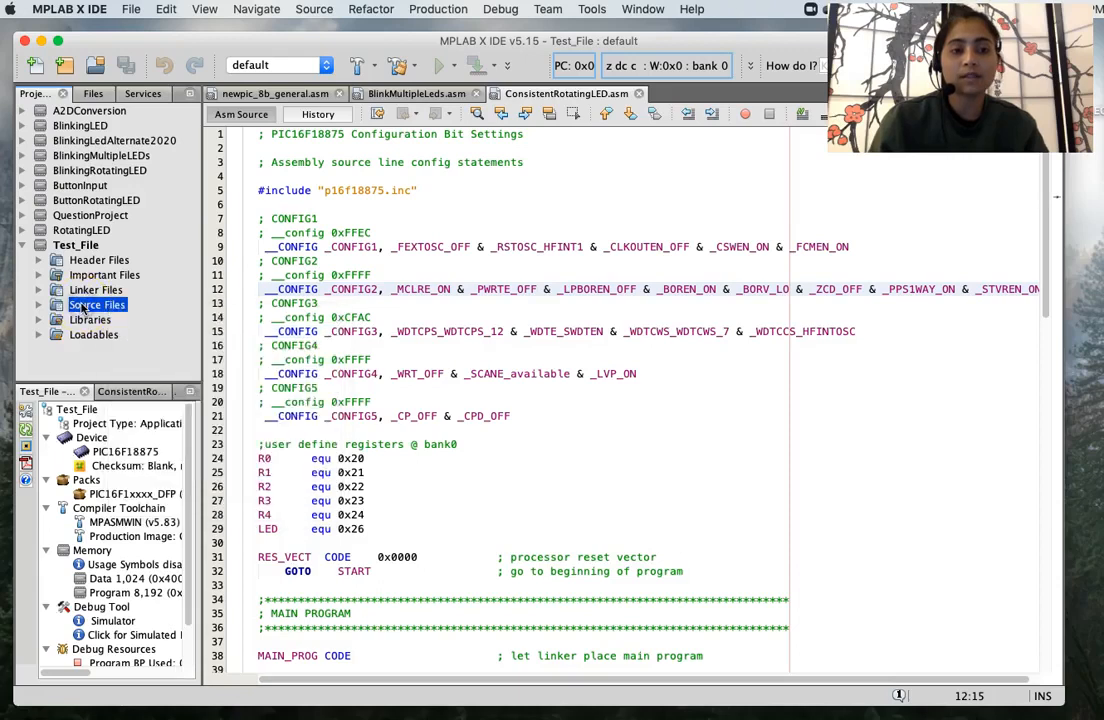
pyautogui.rightClick(84, 308)
pyautogui.moveTo(197, 321)
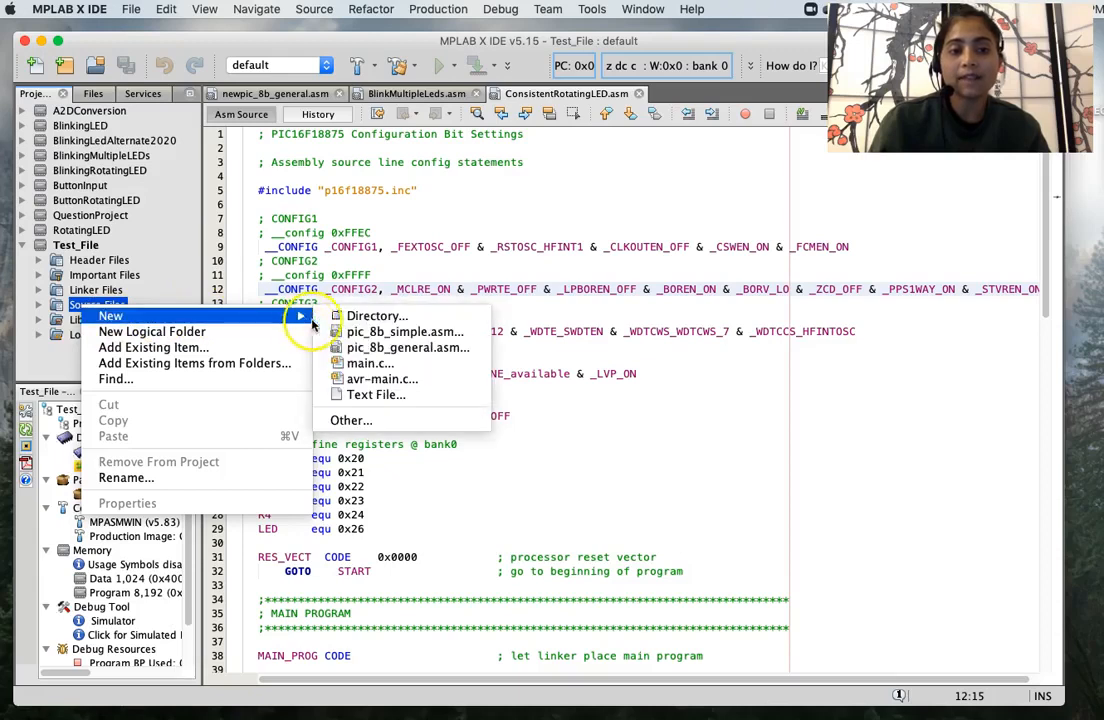
# - Create Test_file.asm from the pic_8b_simple.asm template
pyautogui.click(410, 335)
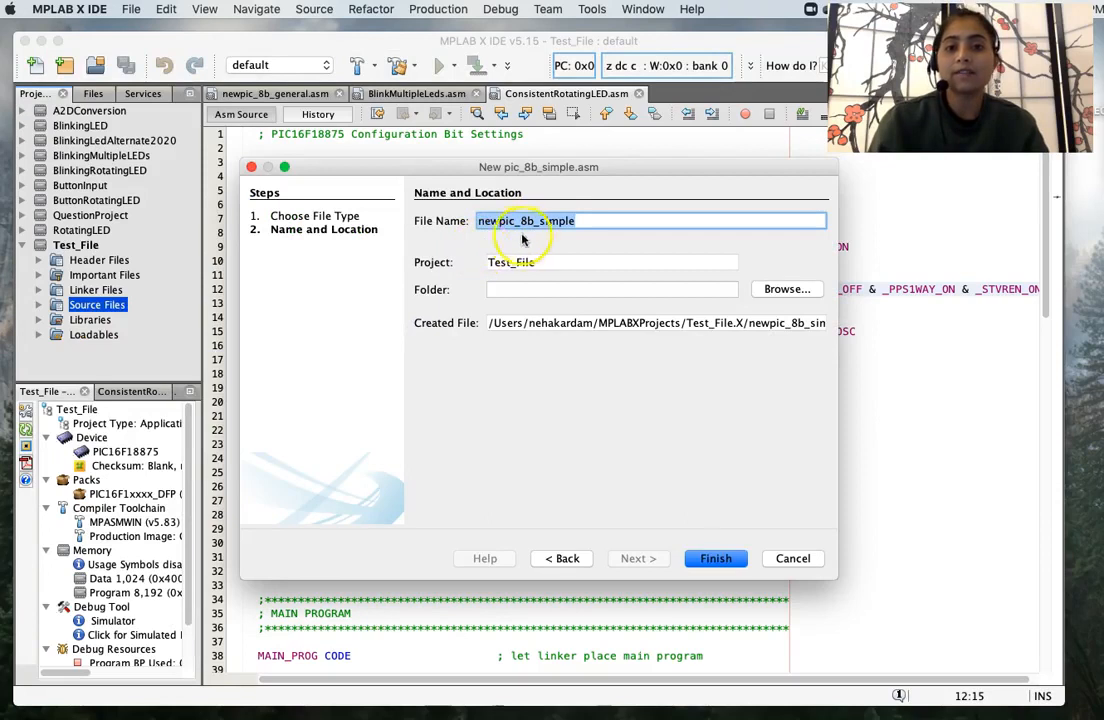
pyautogui.click(584, 220)
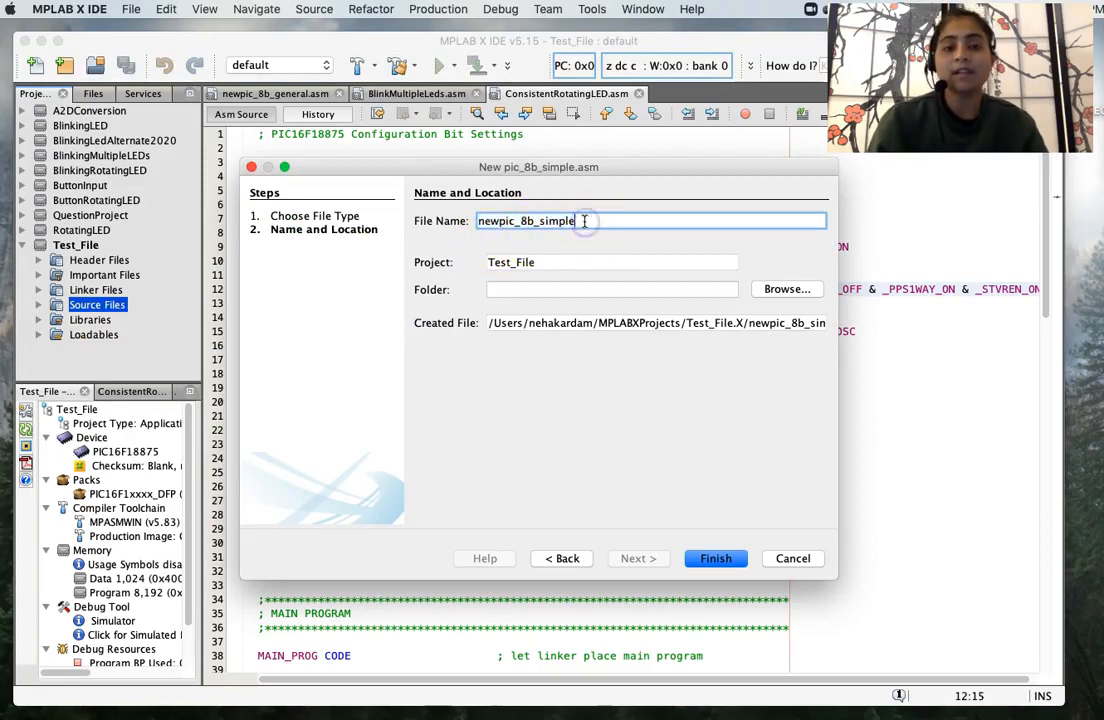
pyautogui.moveTo(651, 220); pyautogui.dragTo(446, 214)
pyautogui.write('T')
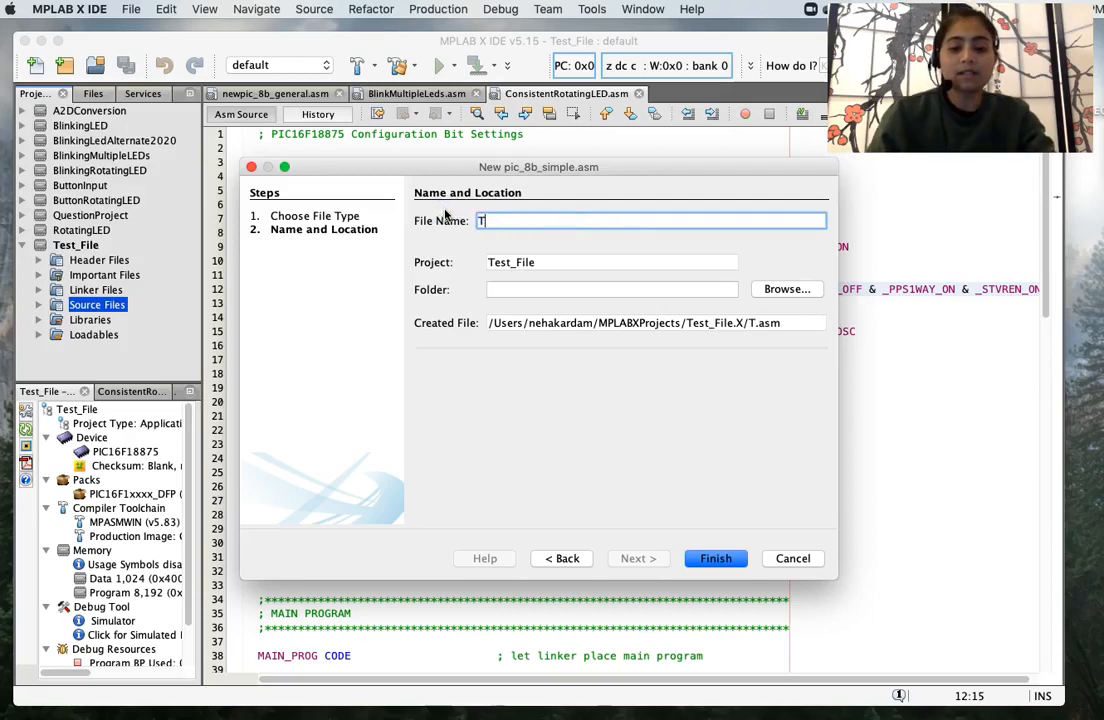
pyautogui.write('est')
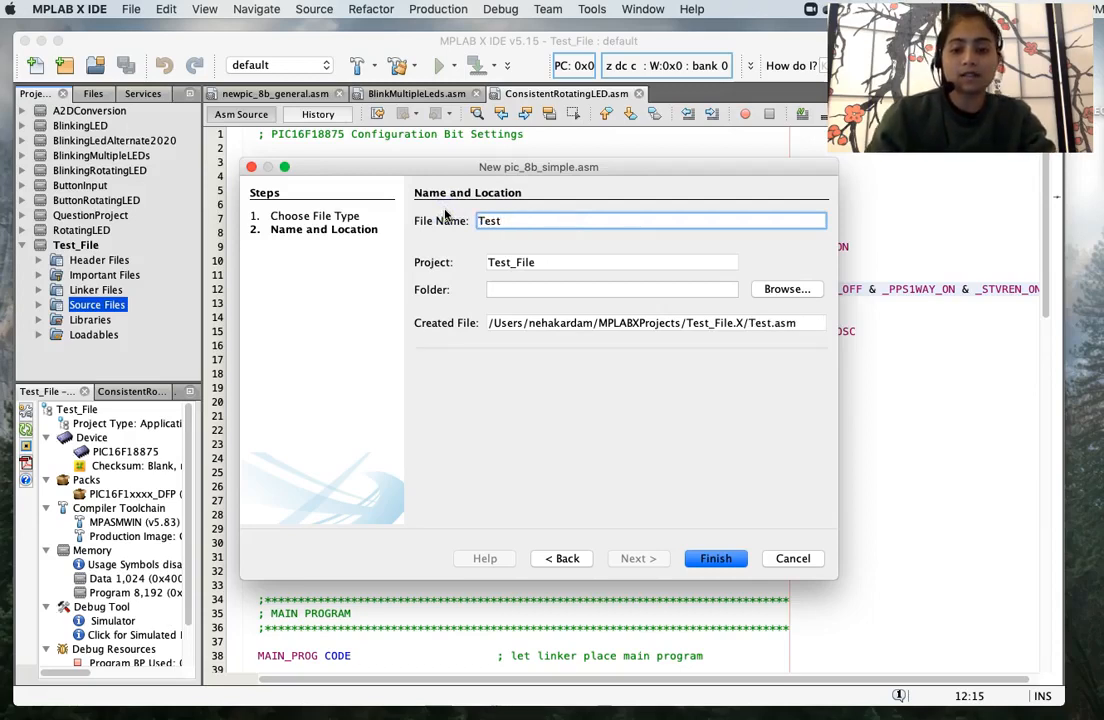
pyautogui.write('_file')
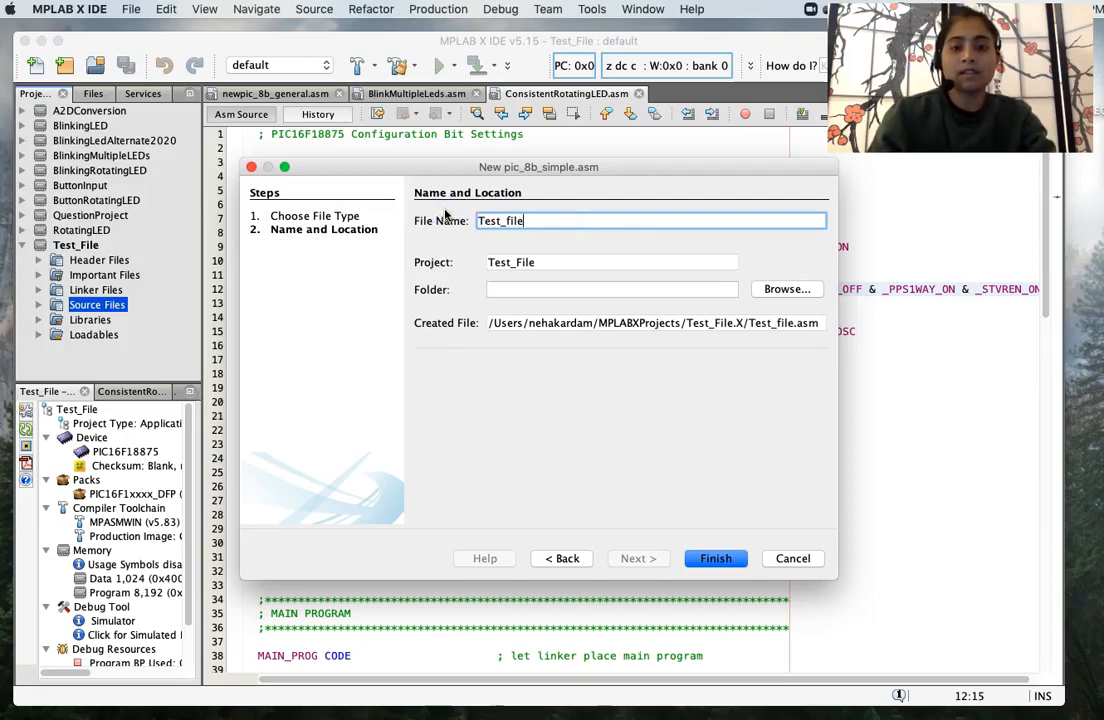
pyautogui.click(716, 558)
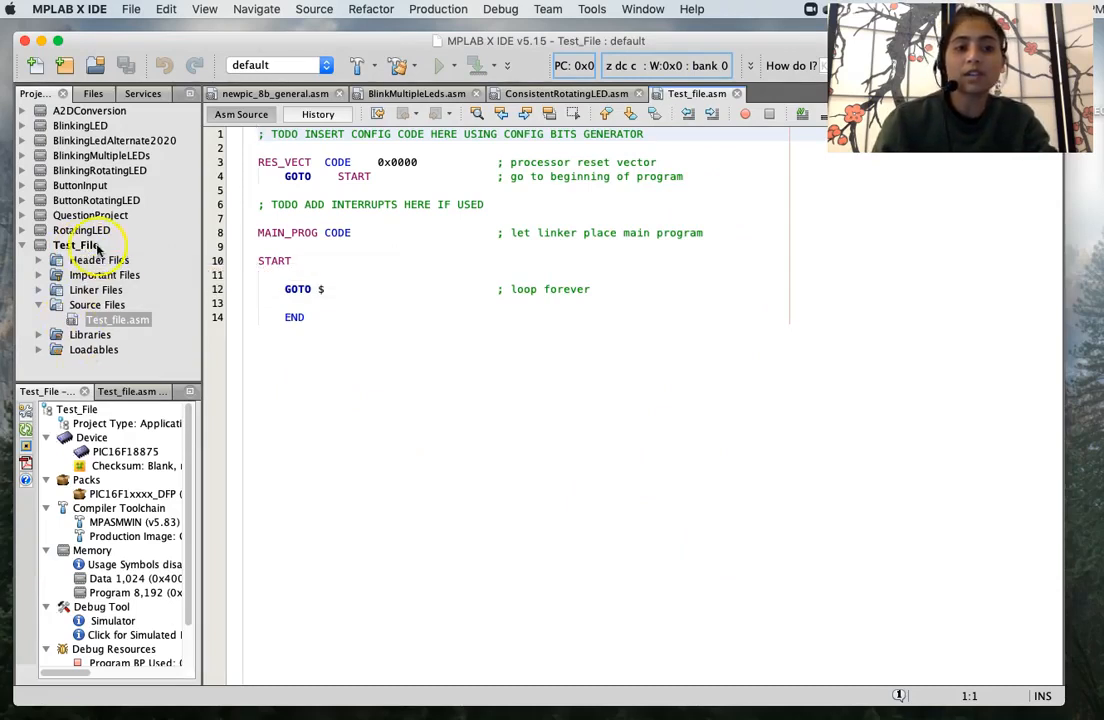
# - Create Test2_file.asm in Source Files from the pic_8b_simple.asm template
pyautogui.click(97, 307)
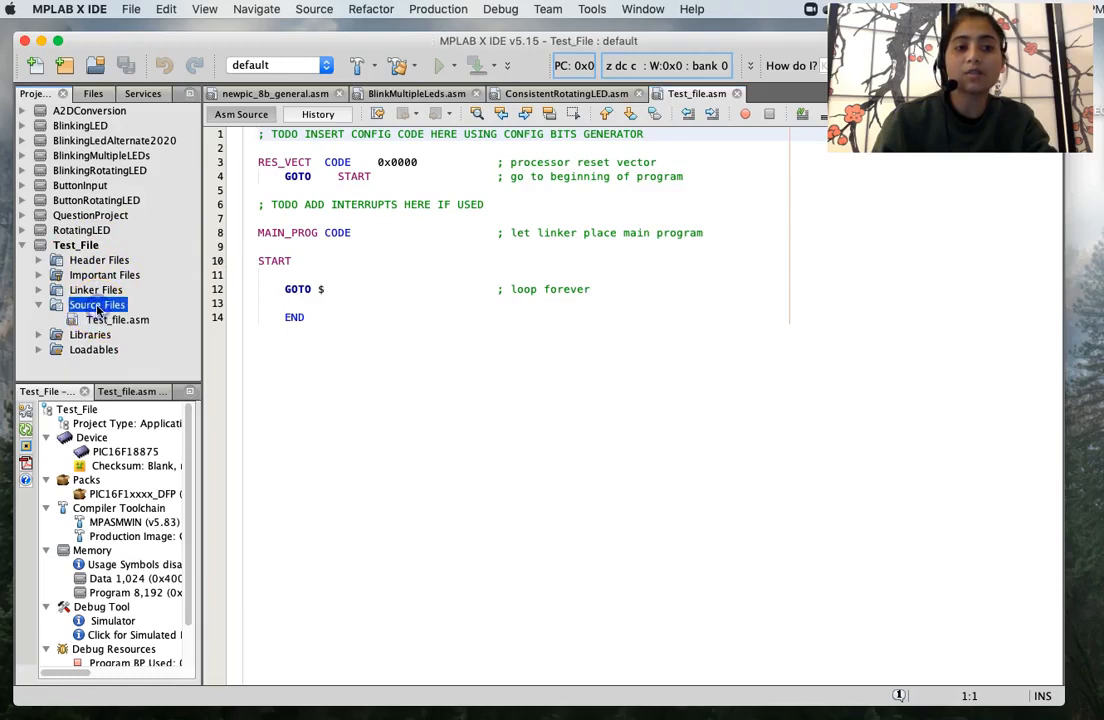
pyautogui.rightClick(97, 309)
pyautogui.moveTo(157, 325)
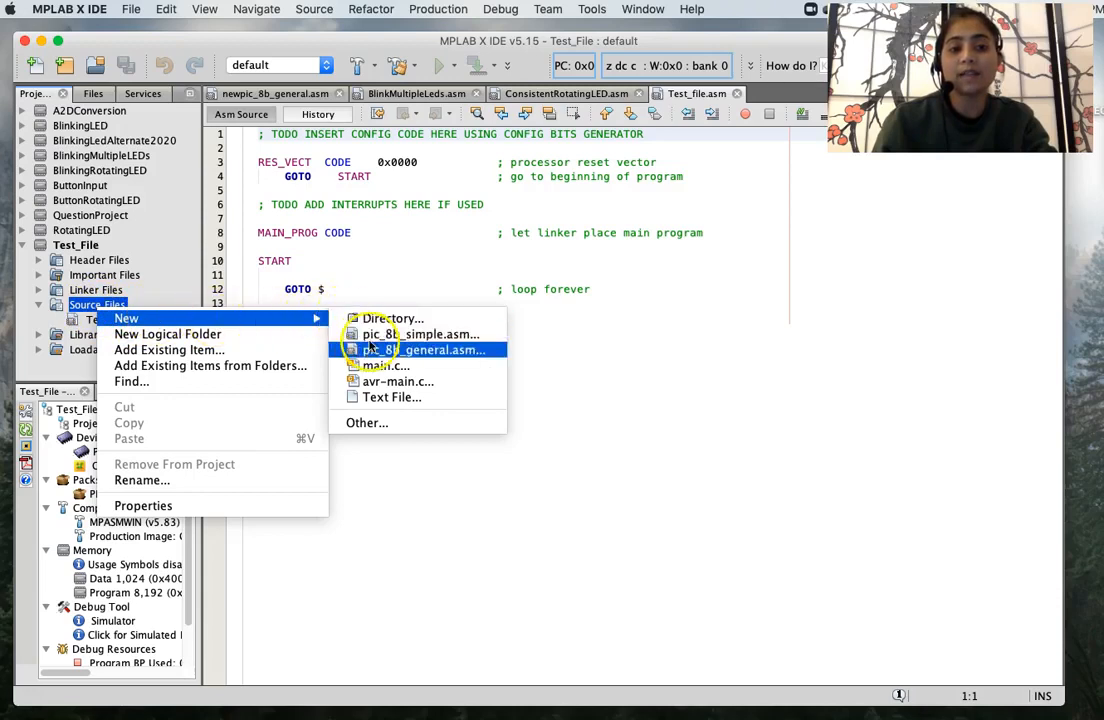
pyautogui.click(387, 336)
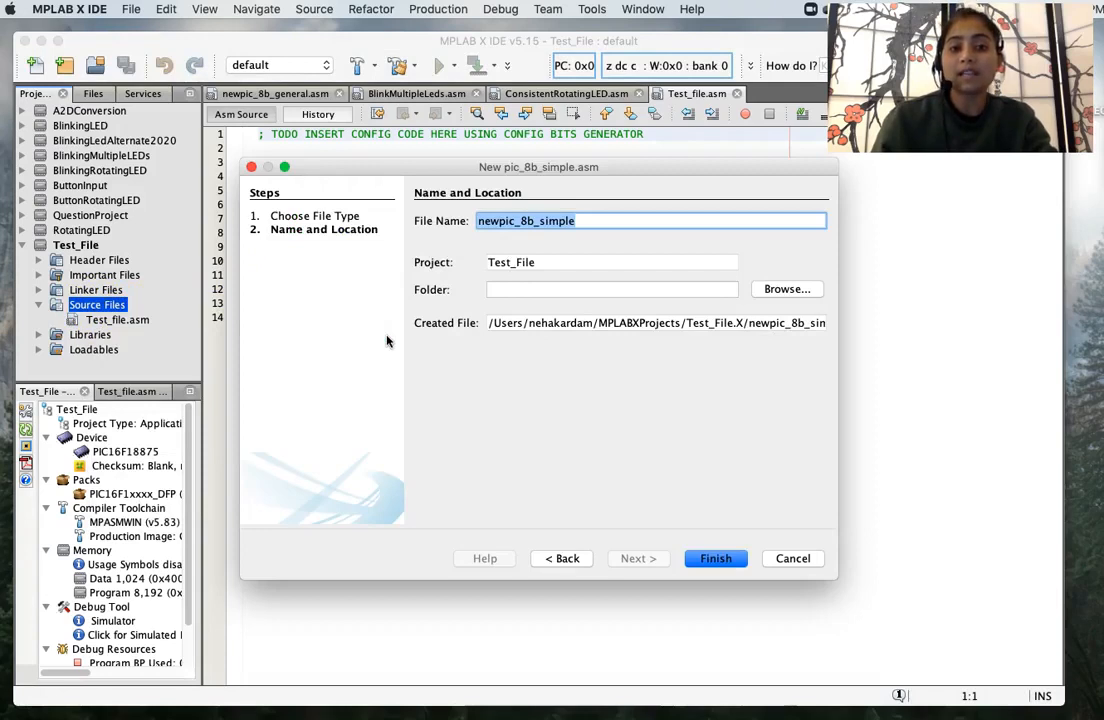
pyautogui.write('T')
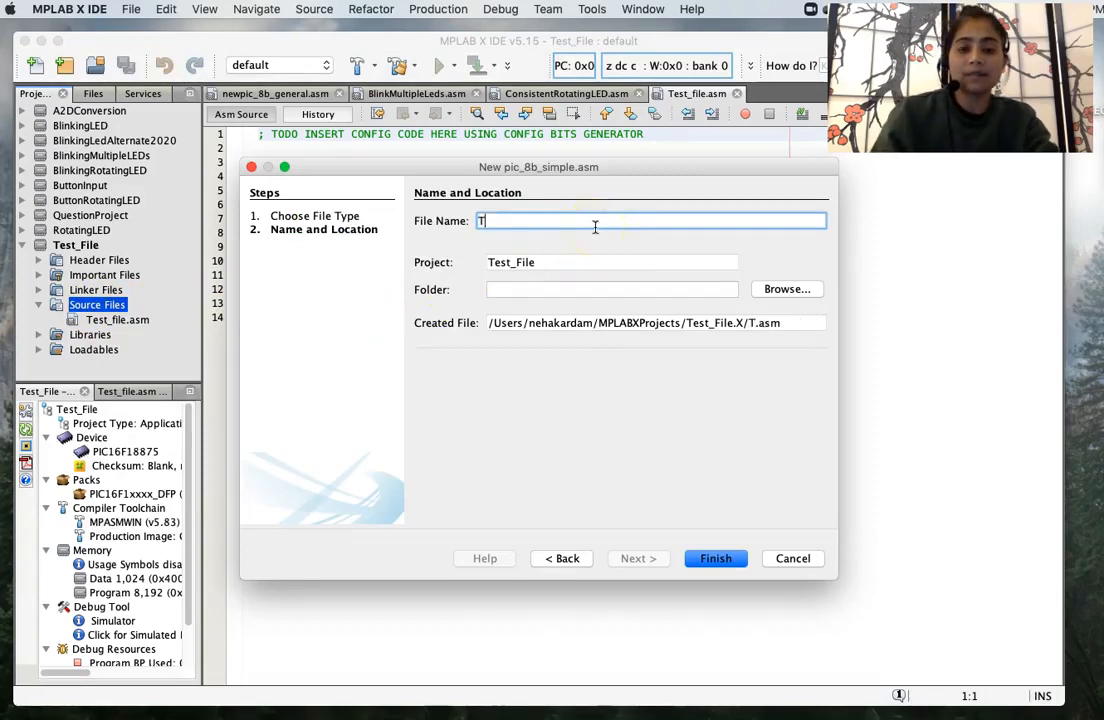
pyautogui.write('est2_file')
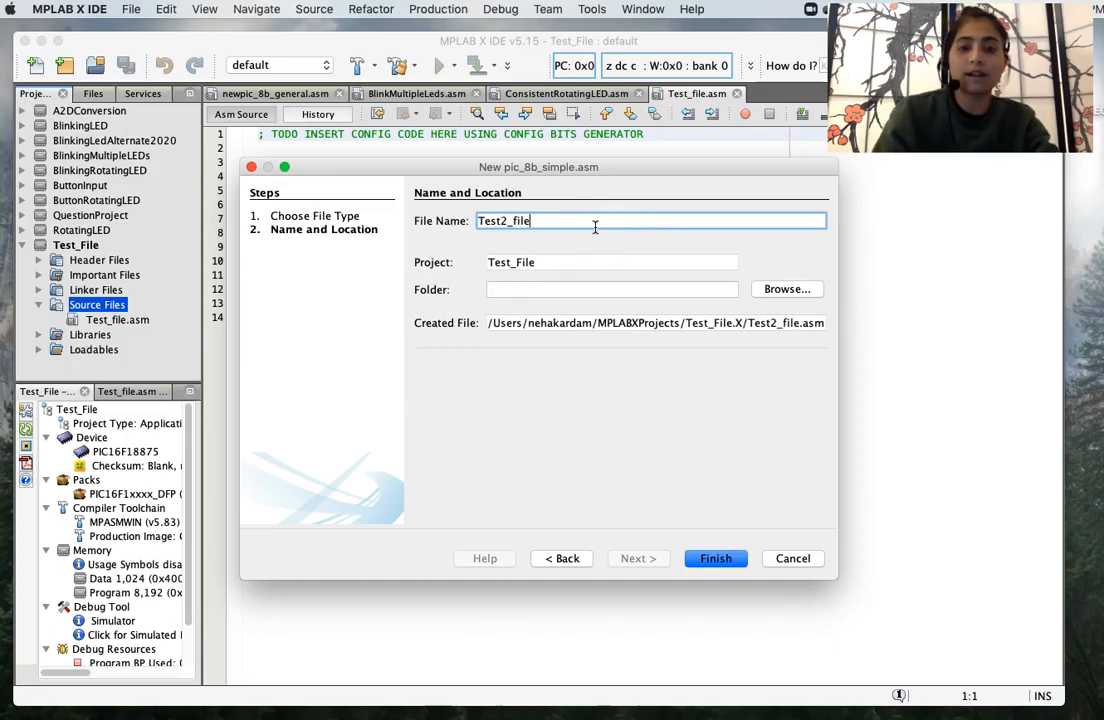
pyautogui.click(717, 559)
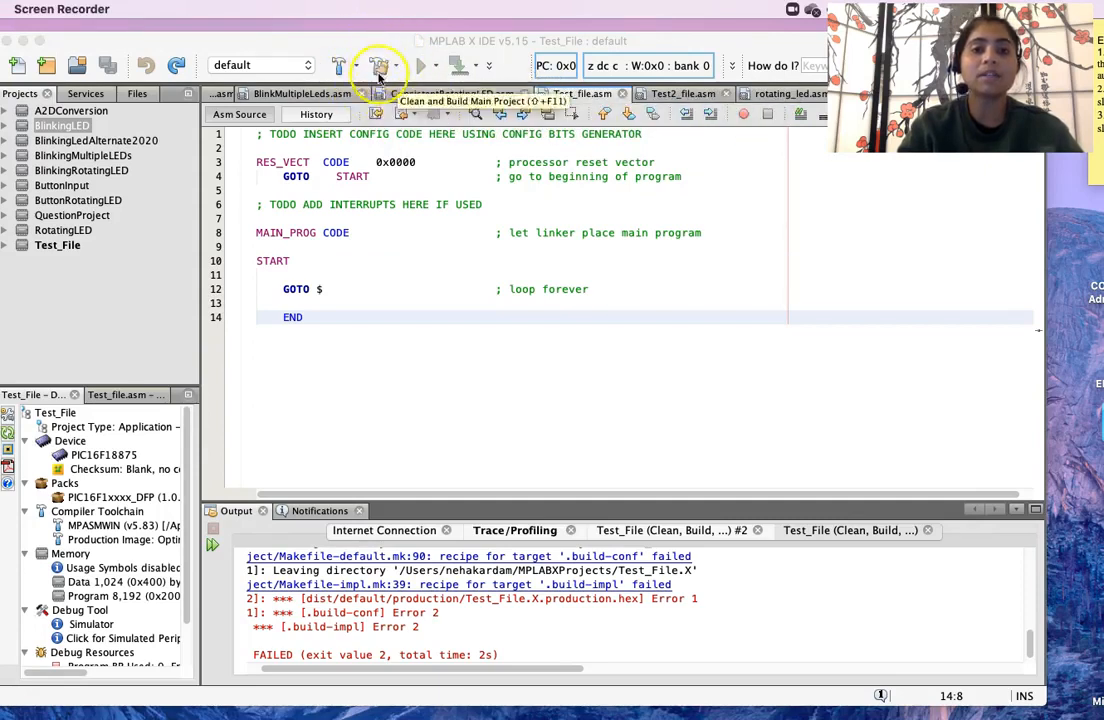
# - Clean and build Test_File, review the Output window, then switch to MPLAB X IPE
pyautogui.click(379, 68)
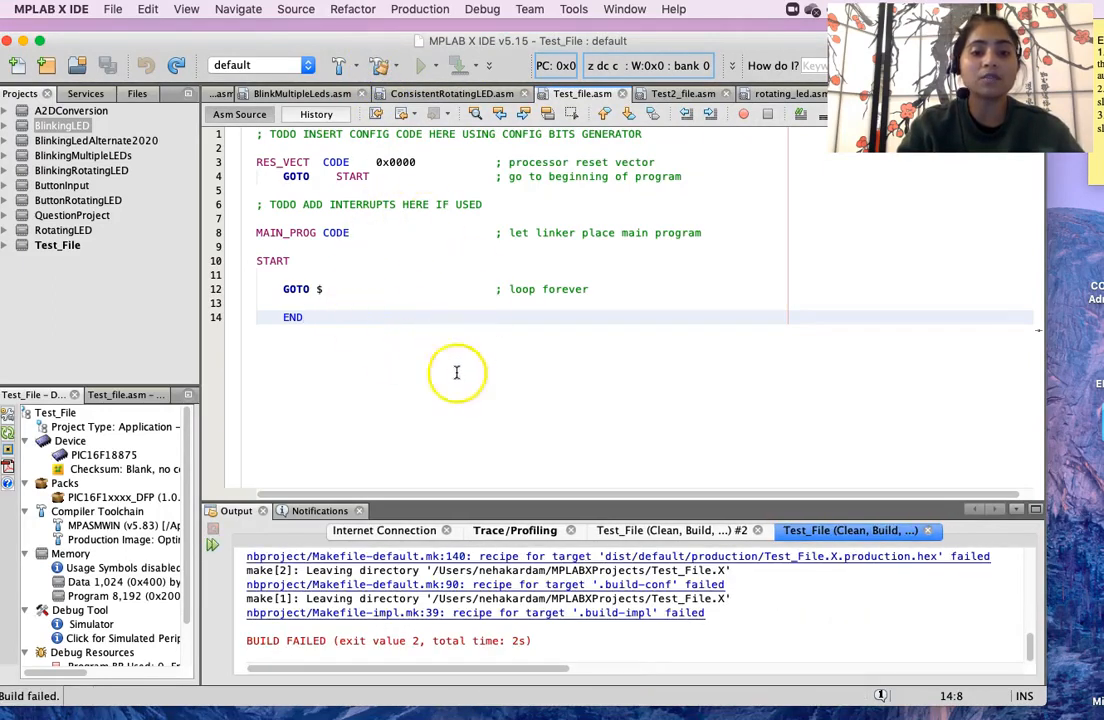
pyautogui.scroll(10, 435, 648)
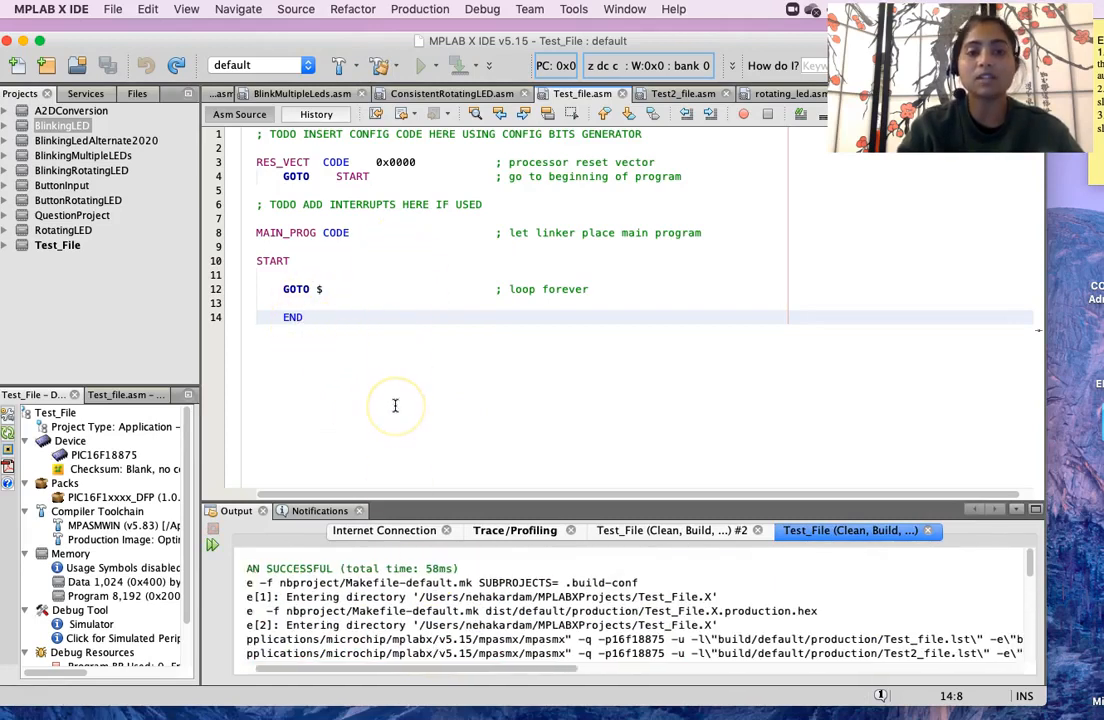
pyautogui.scroll(-2, 359, 598)
pyautogui.scroll(2, 360, 598)
pyautogui.hscroll(-1, 359, 598)
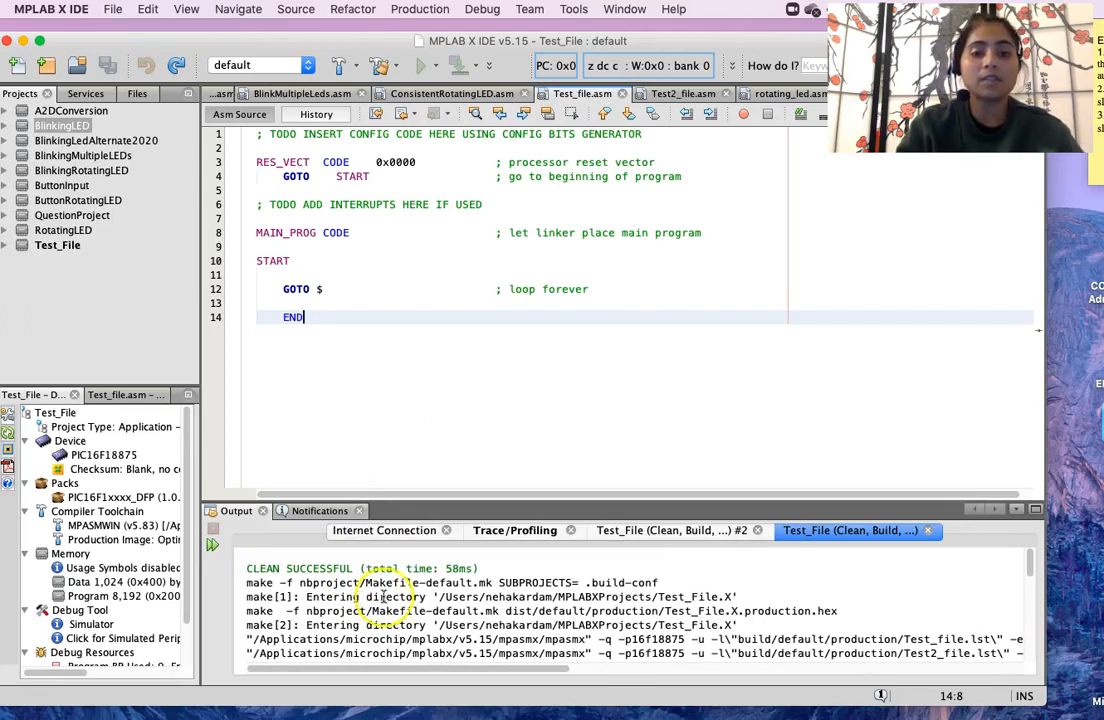
pyautogui.moveTo(508, 717)
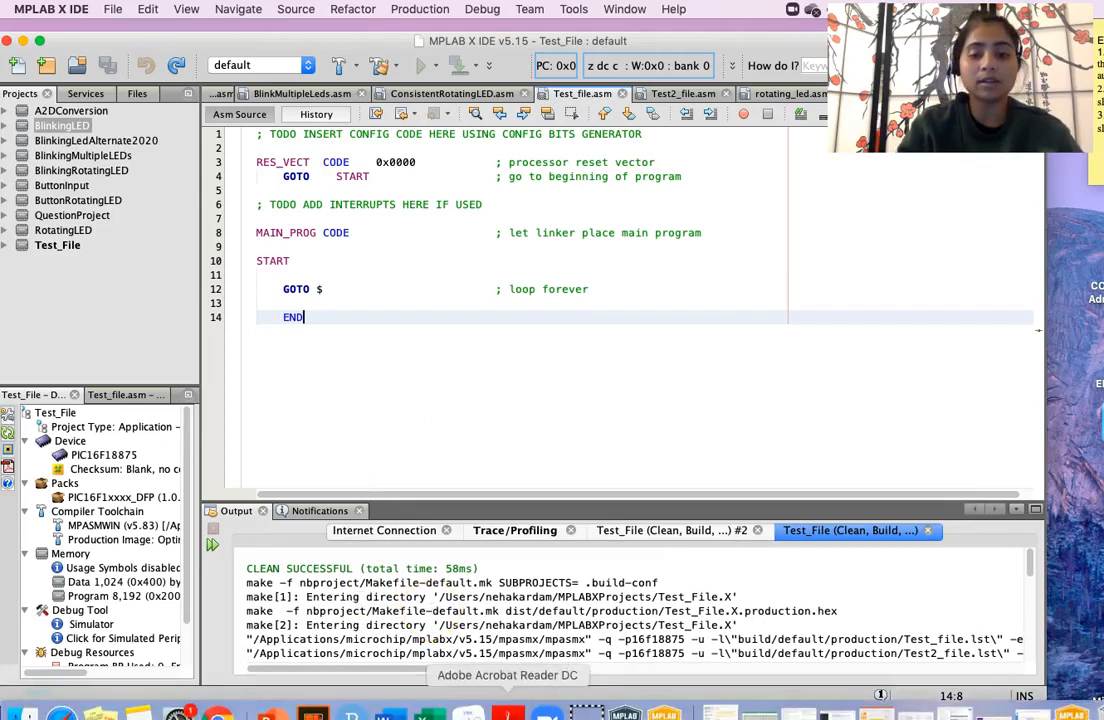
pyautogui.click(663, 713)
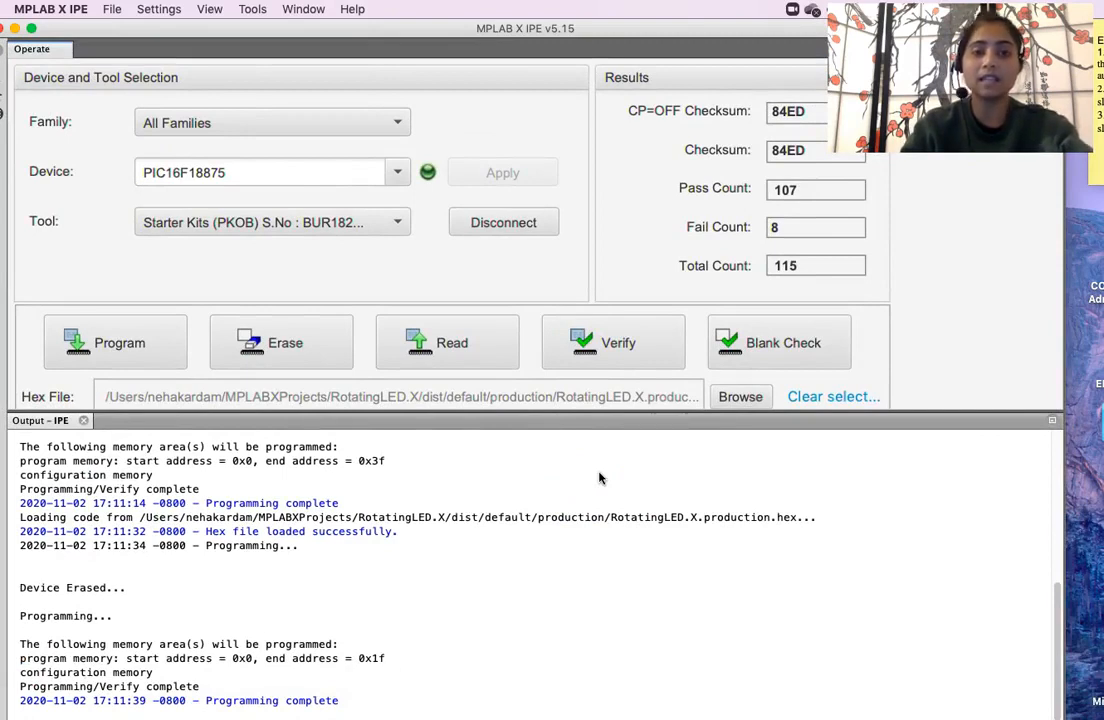
# - Read the connected device and set PIC16F18875 as the target in MPLAB X IPE
pyautogui.moveTo(448, 715)
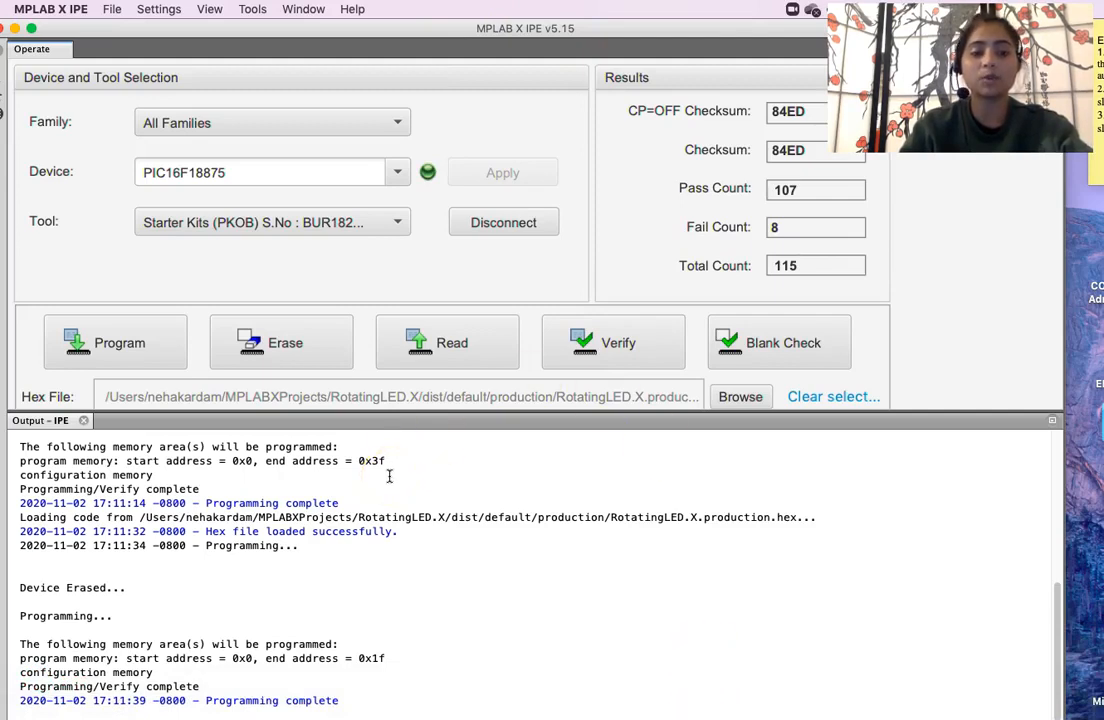
pyautogui.click(438, 348)
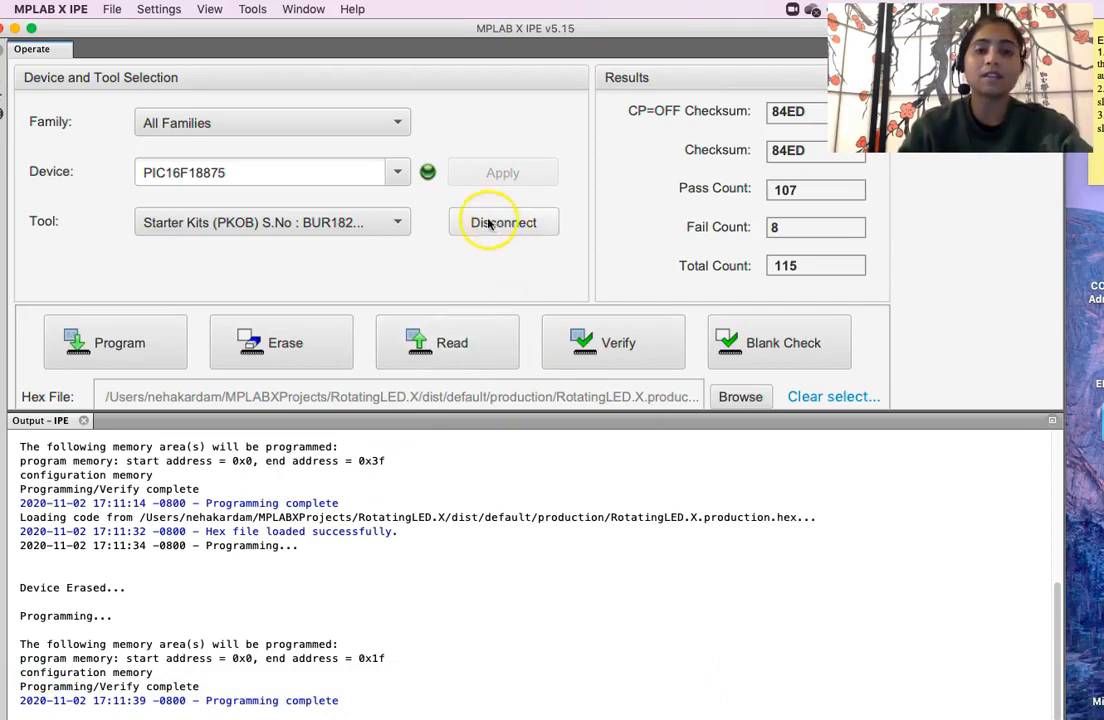
pyautogui.click(388, 171)
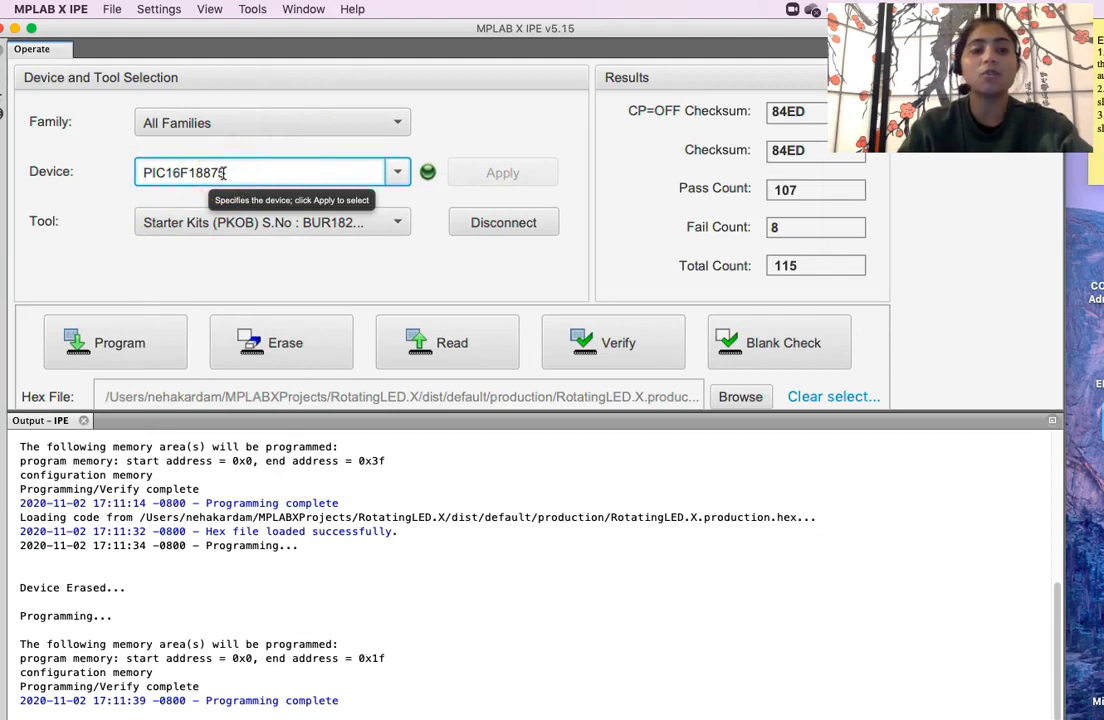
pyautogui.click(271, 177)
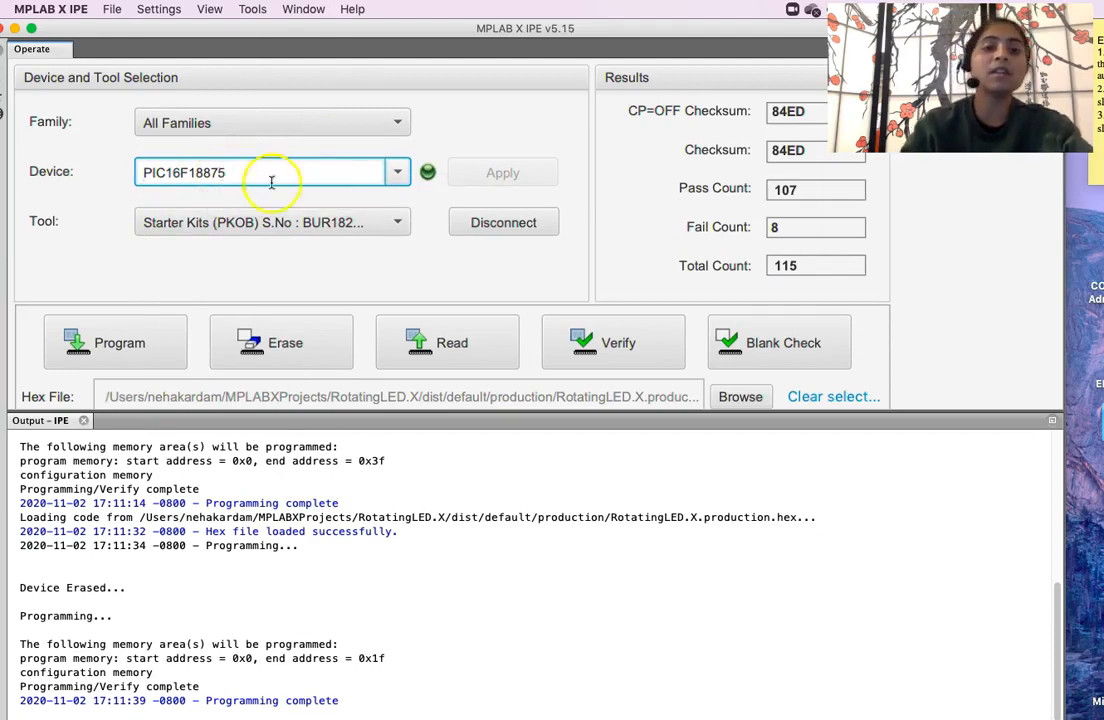
pyautogui.click(741, 399)
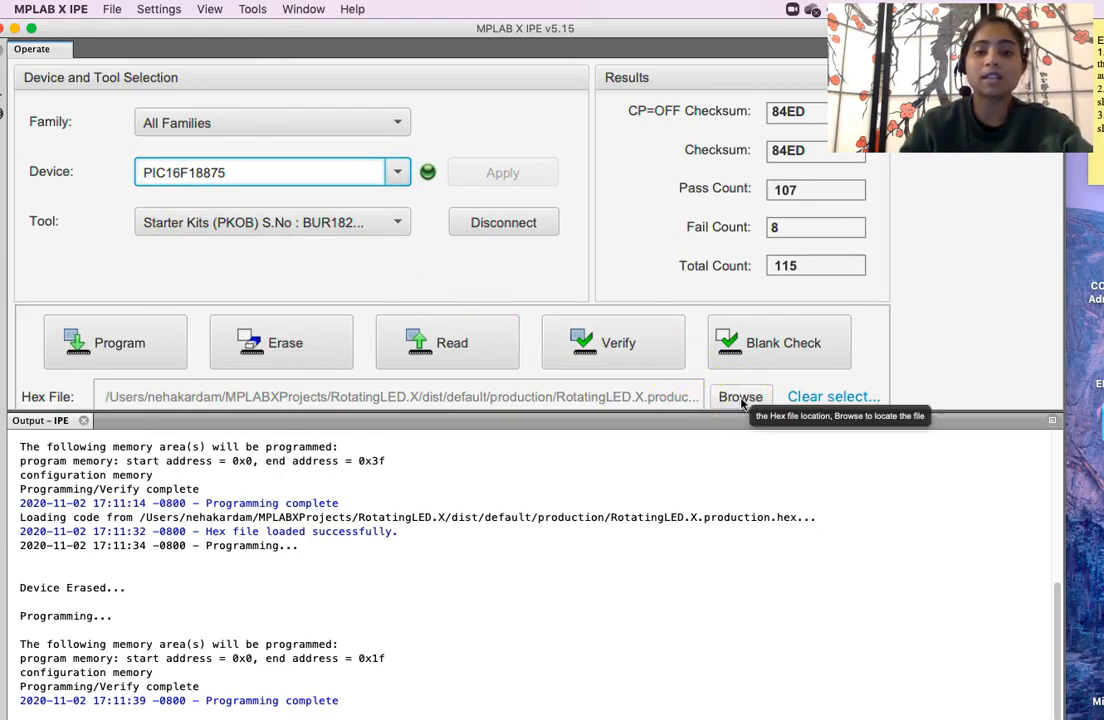
# - Browse for the hex file and navigate into MPLABXProjects/RotatingLED.X
pyautogui.click(741, 398)
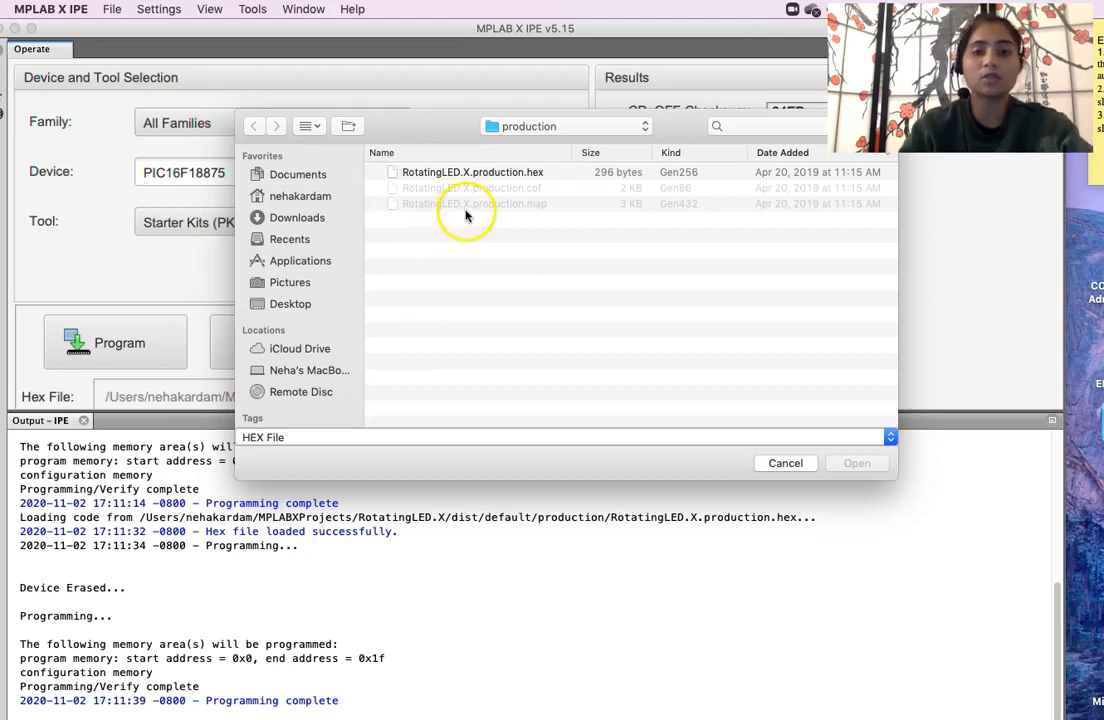
pyautogui.click(528, 128)
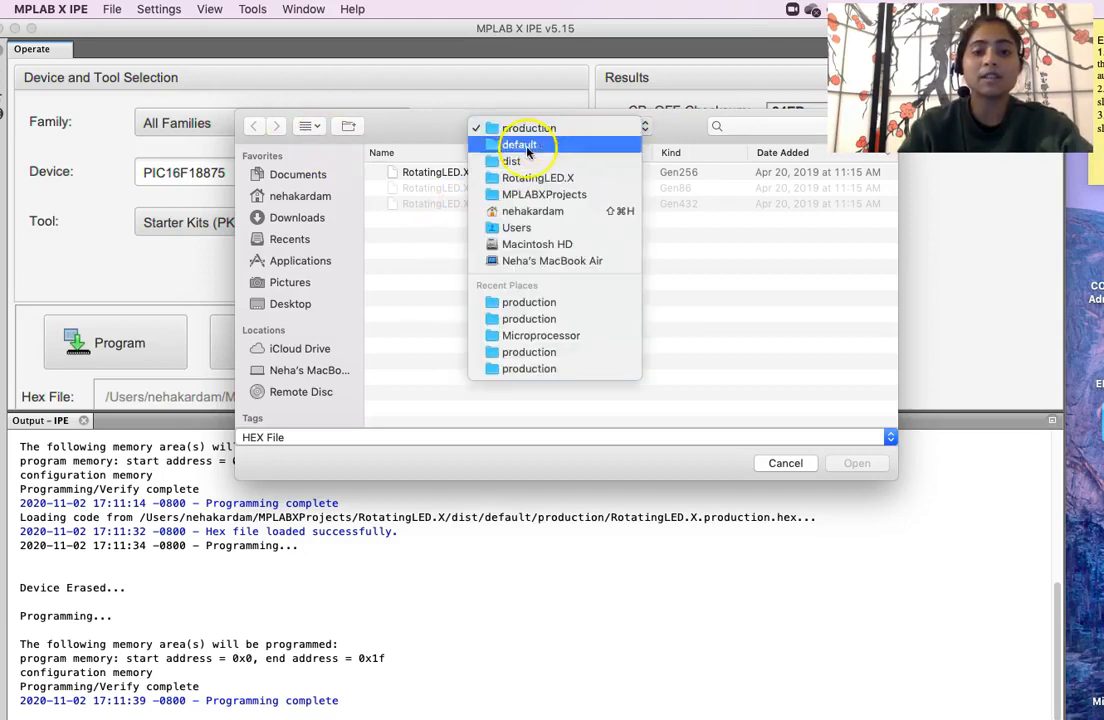
pyautogui.click(528, 177)
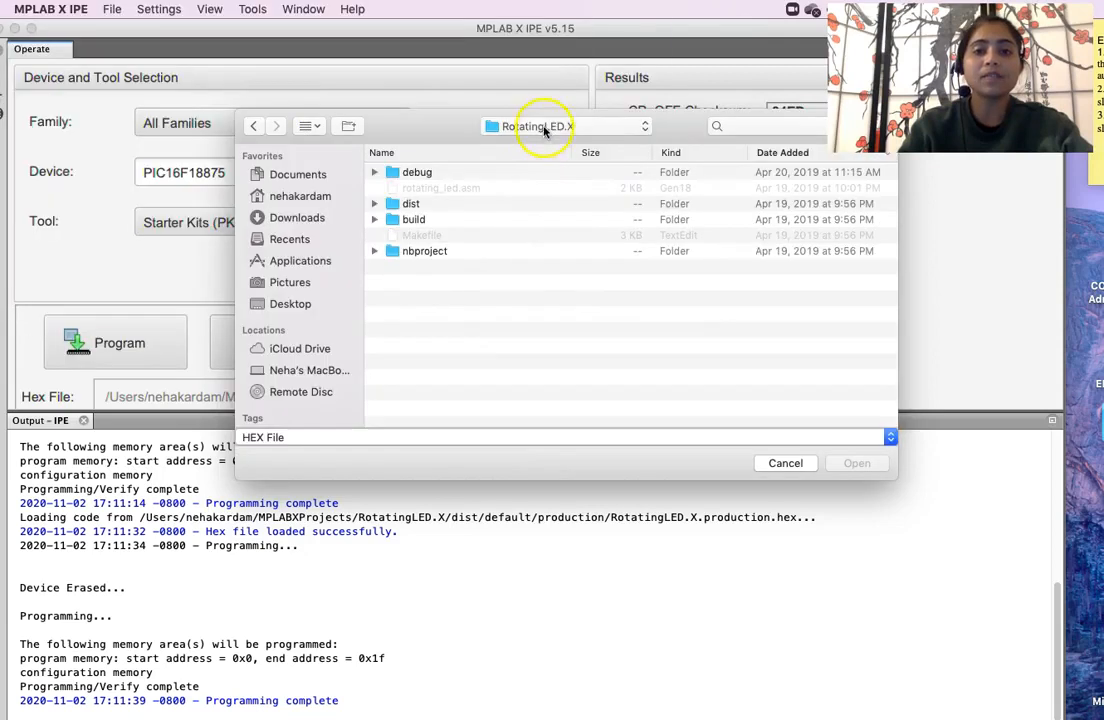
pyautogui.click(535, 127)
pyautogui.click(545, 145)
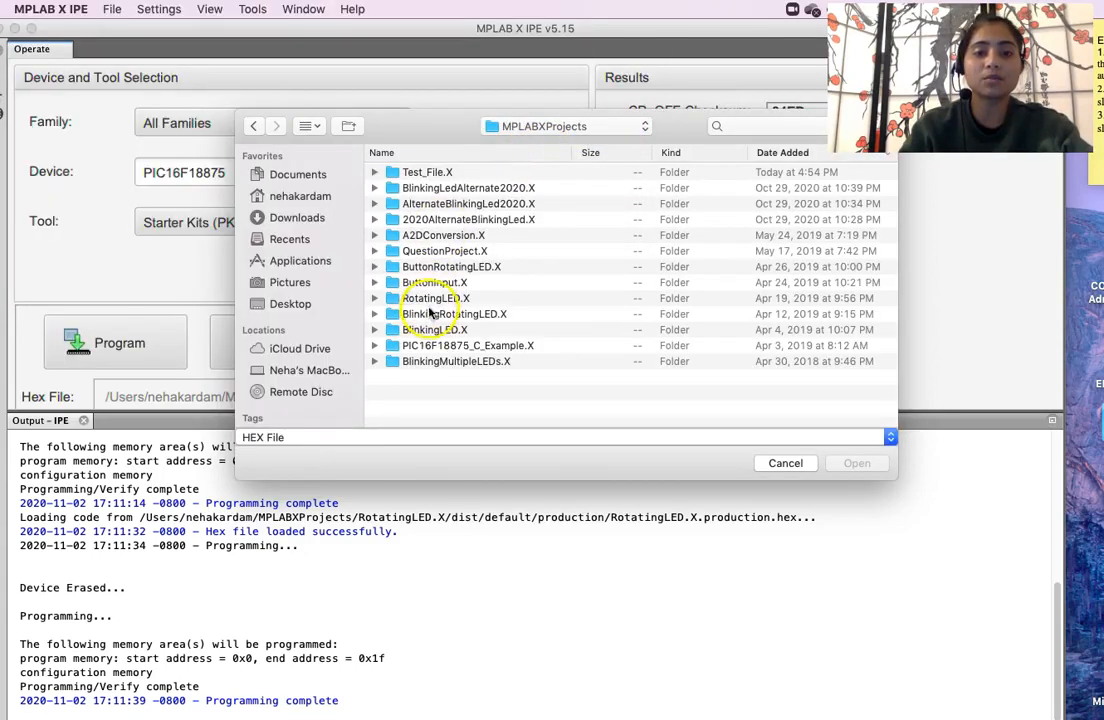
pyautogui.click(430, 300)
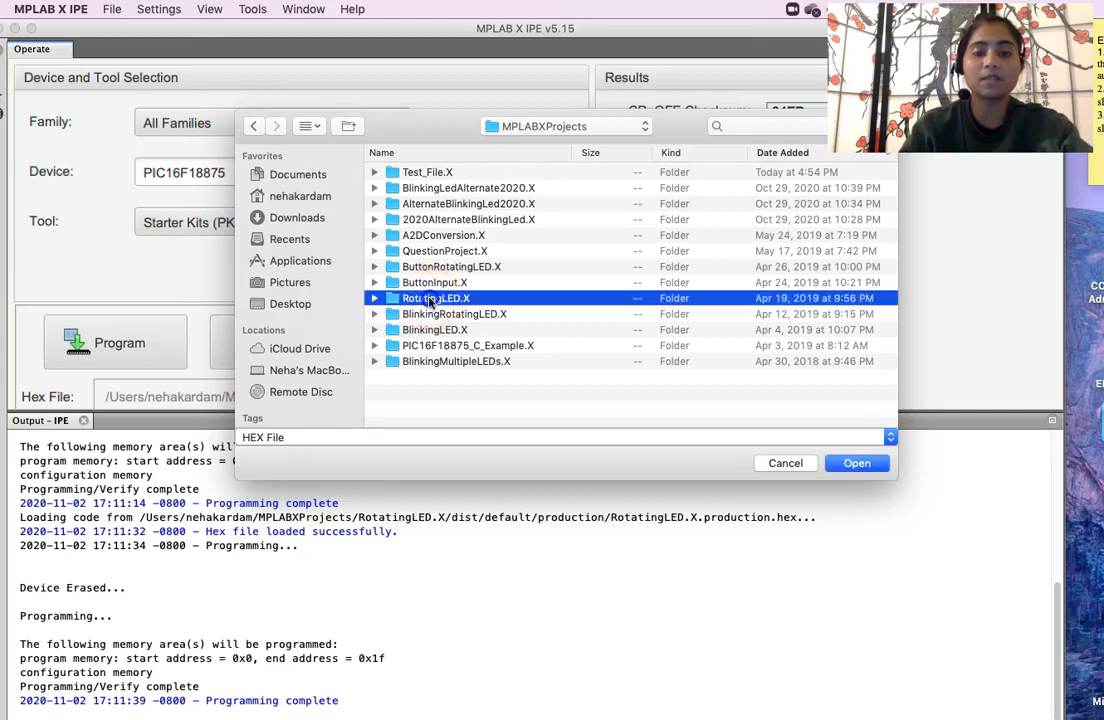
pyautogui.doubleClick(430, 300)
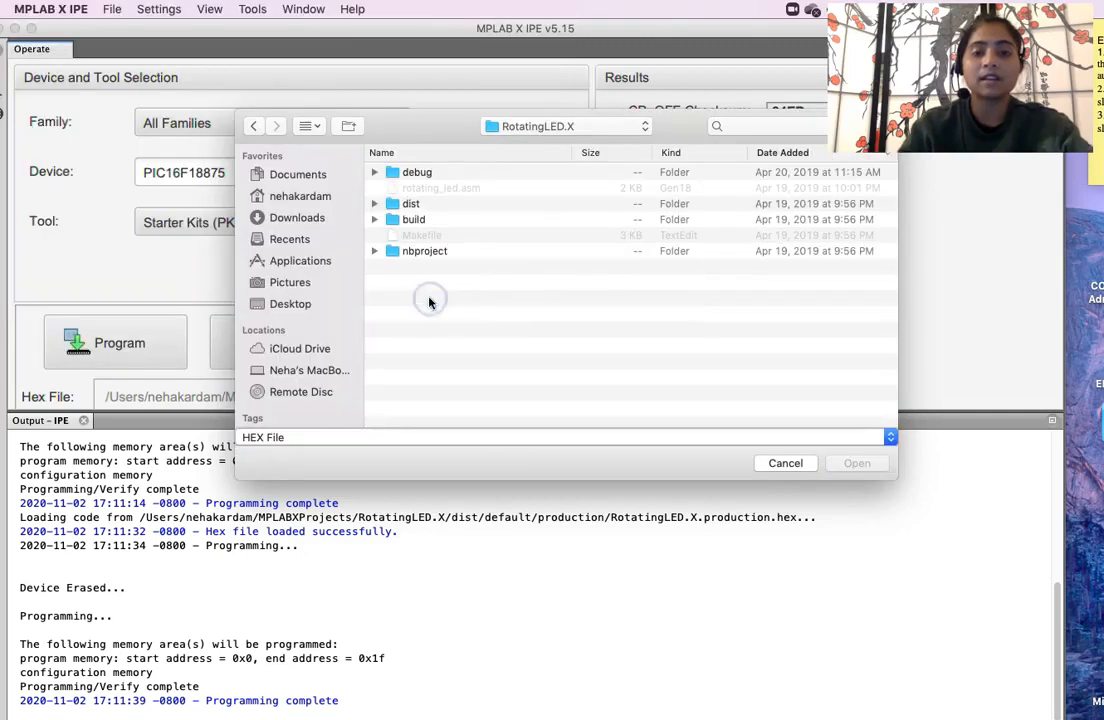
# - Load RotatingLED.X.production.hex from dist/default/production
pyautogui.doubleClick(419, 207)
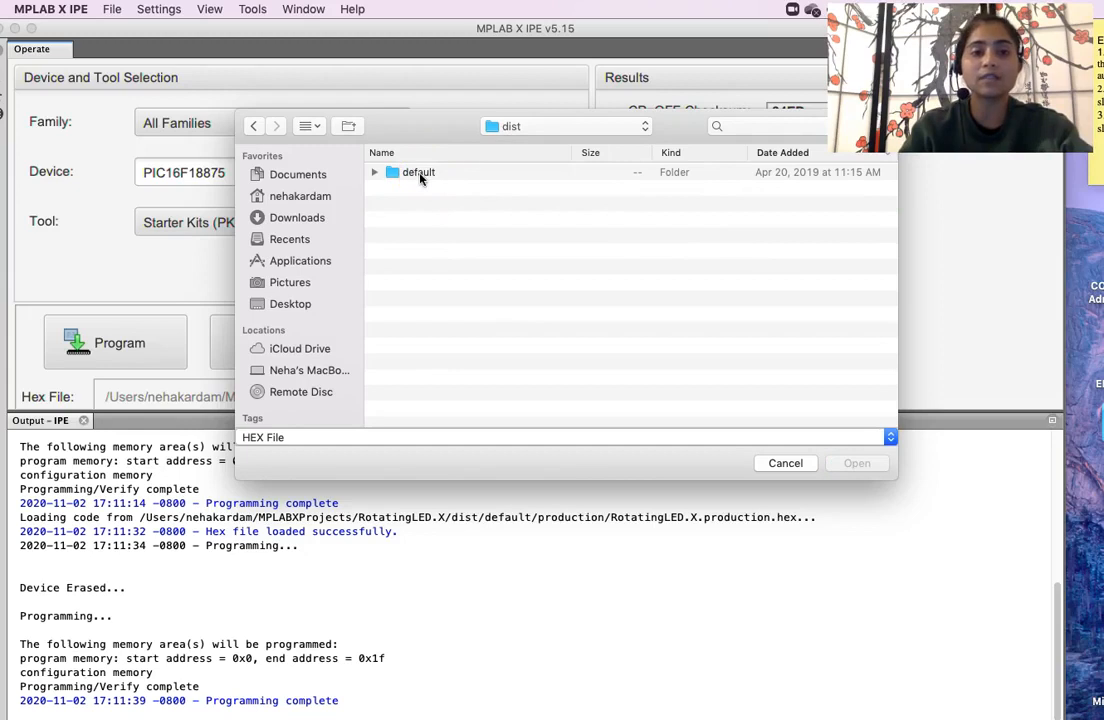
pyautogui.doubleClick(467, 177)
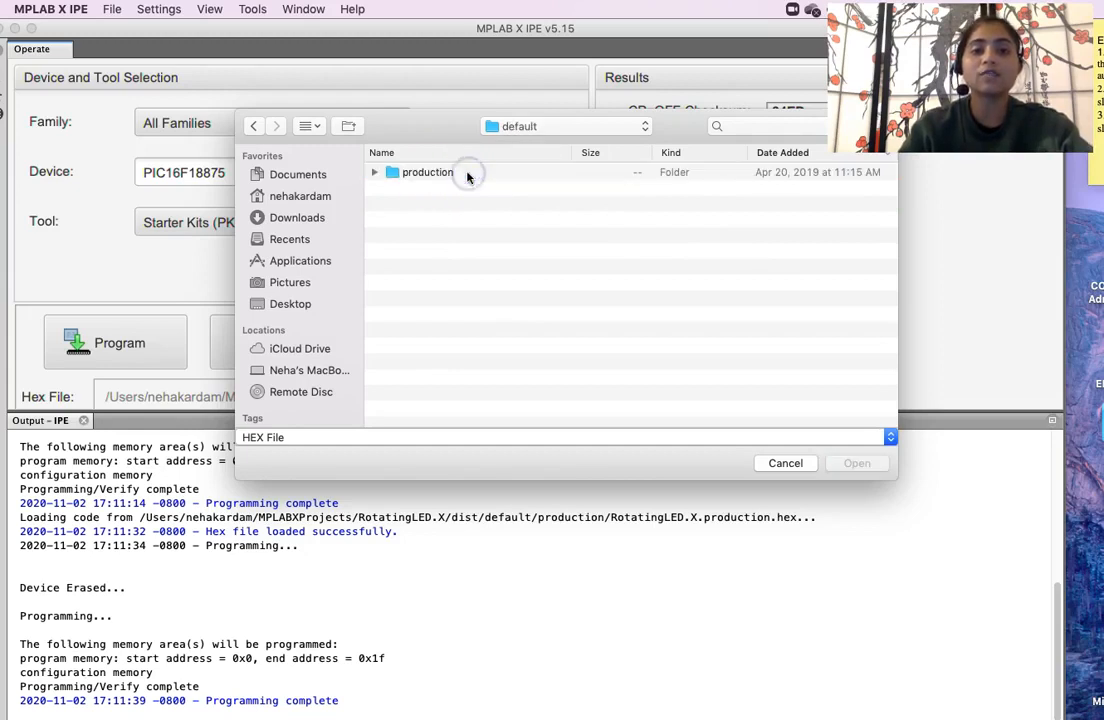
pyautogui.doubleClick(467, 177)
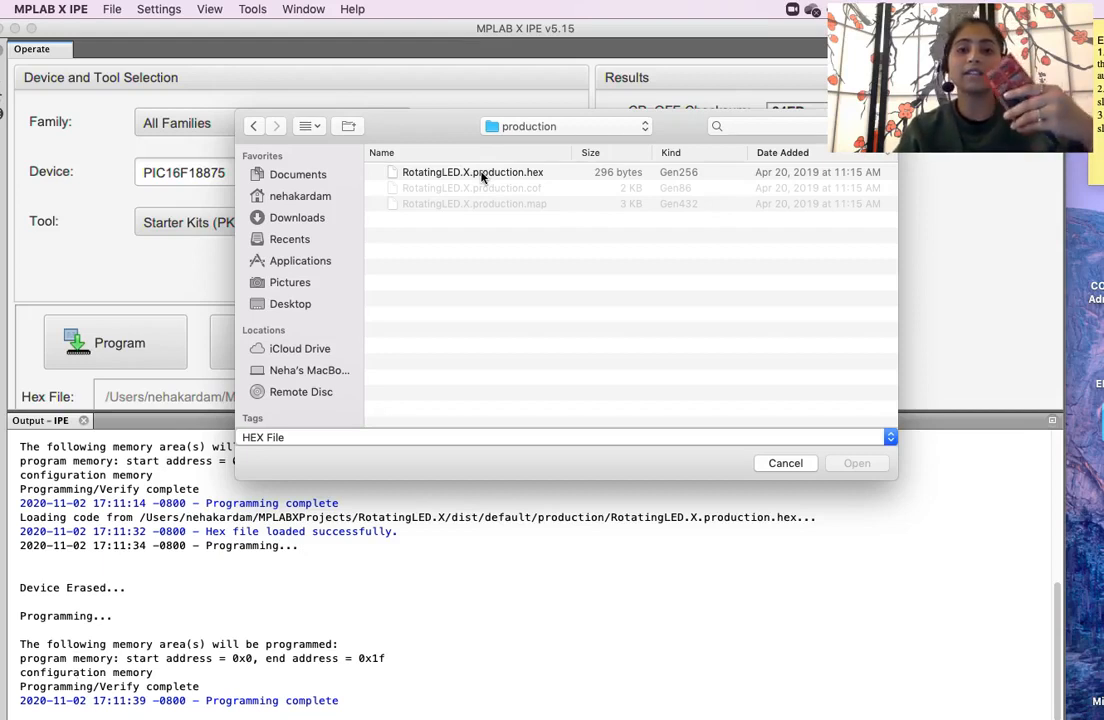
pyautogui.click(483, 174)
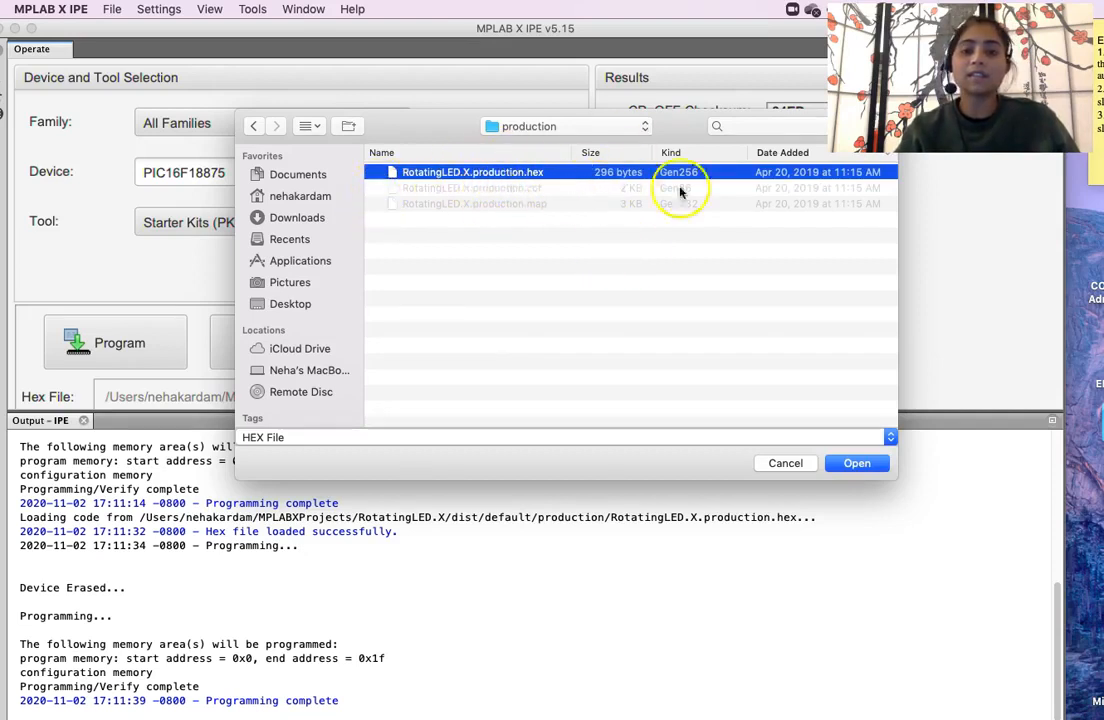
pyautogui.click(852, 464)
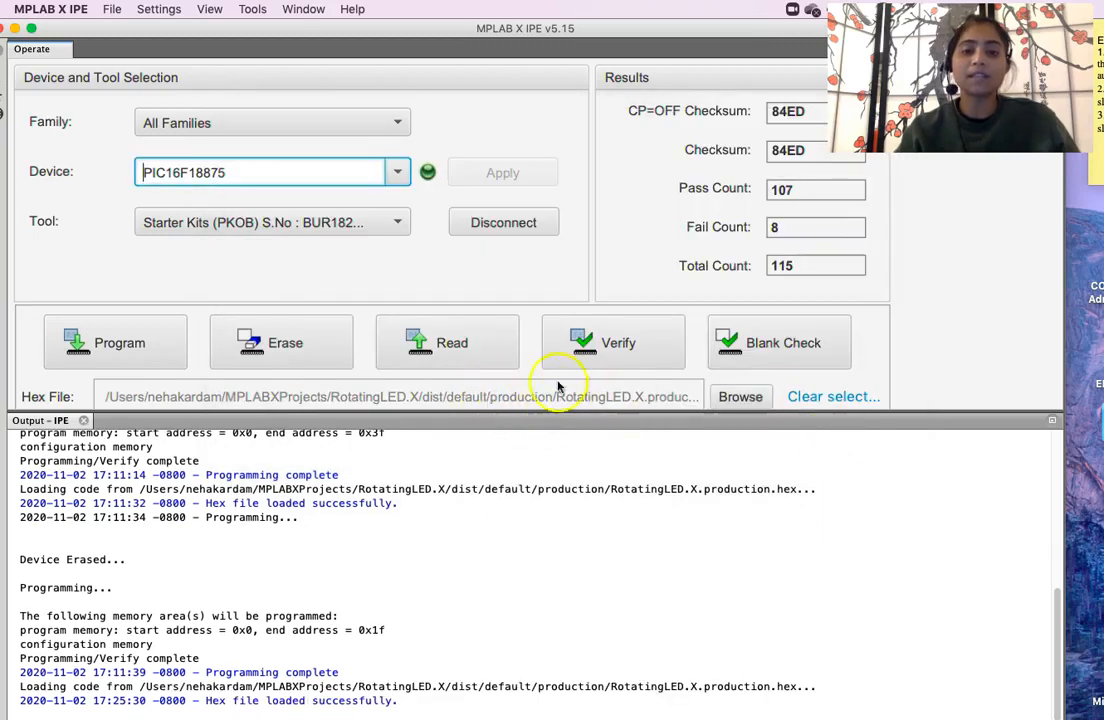
pyautogui.click(128, 347)
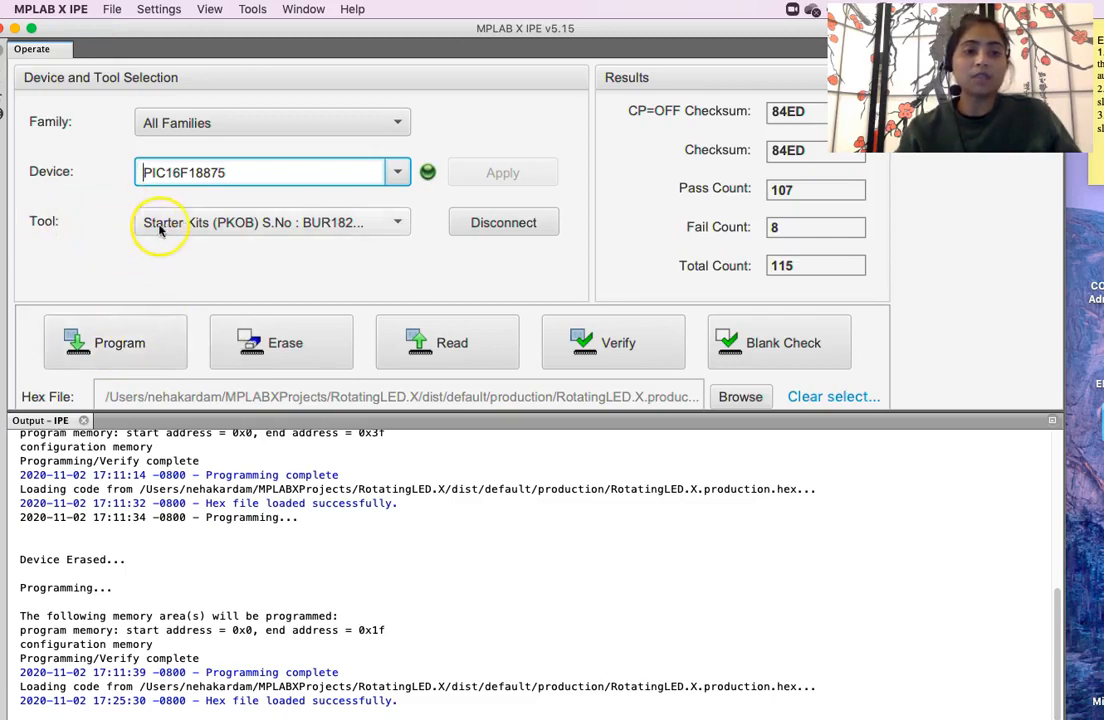
pyautogui.click(313, 222)
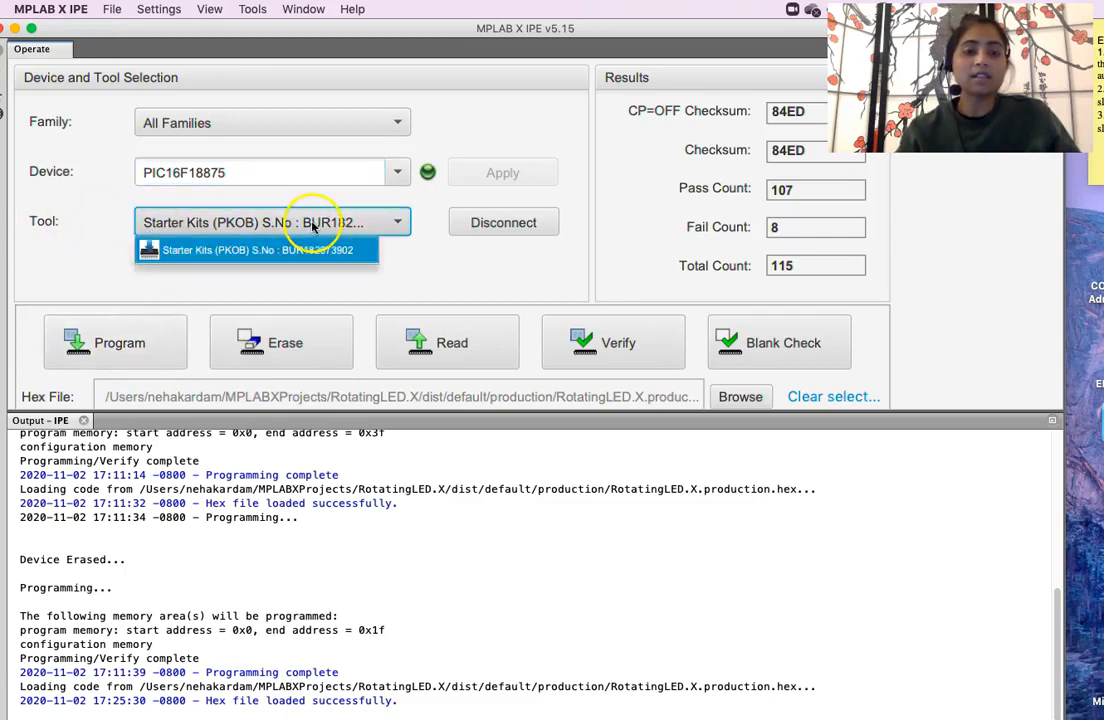
pyautogui.click(300, 252)
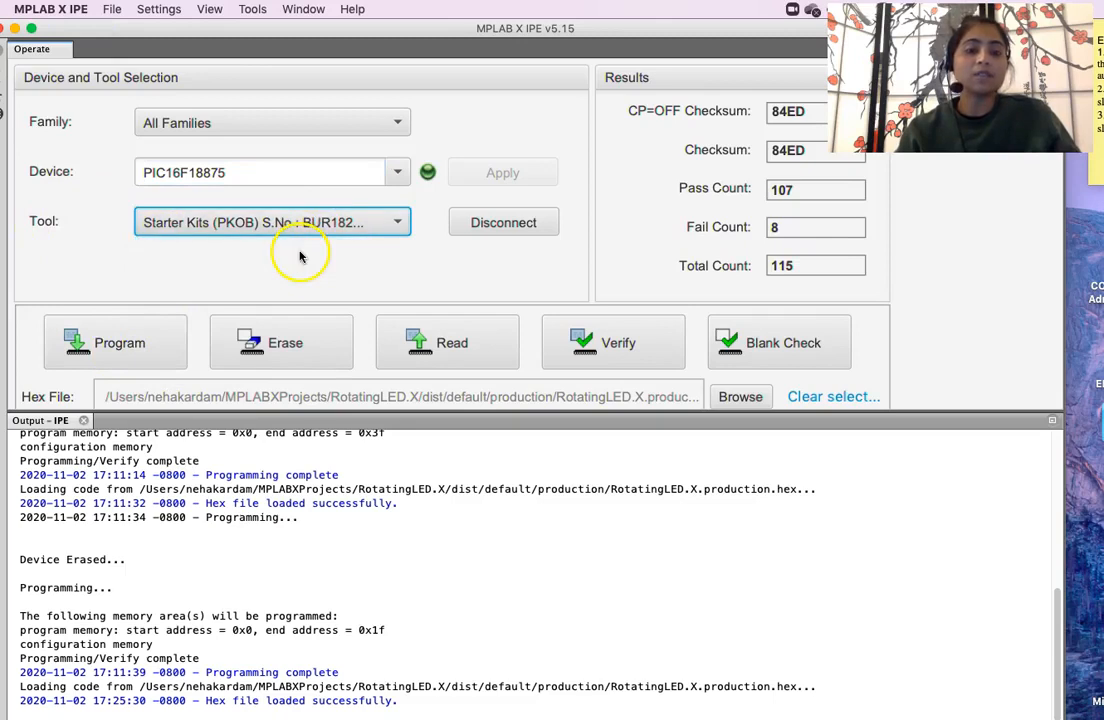
pyautogui.click(333, 224)
pyautogui.moveTo(333, 224)
pyautogui.click(219, 301)
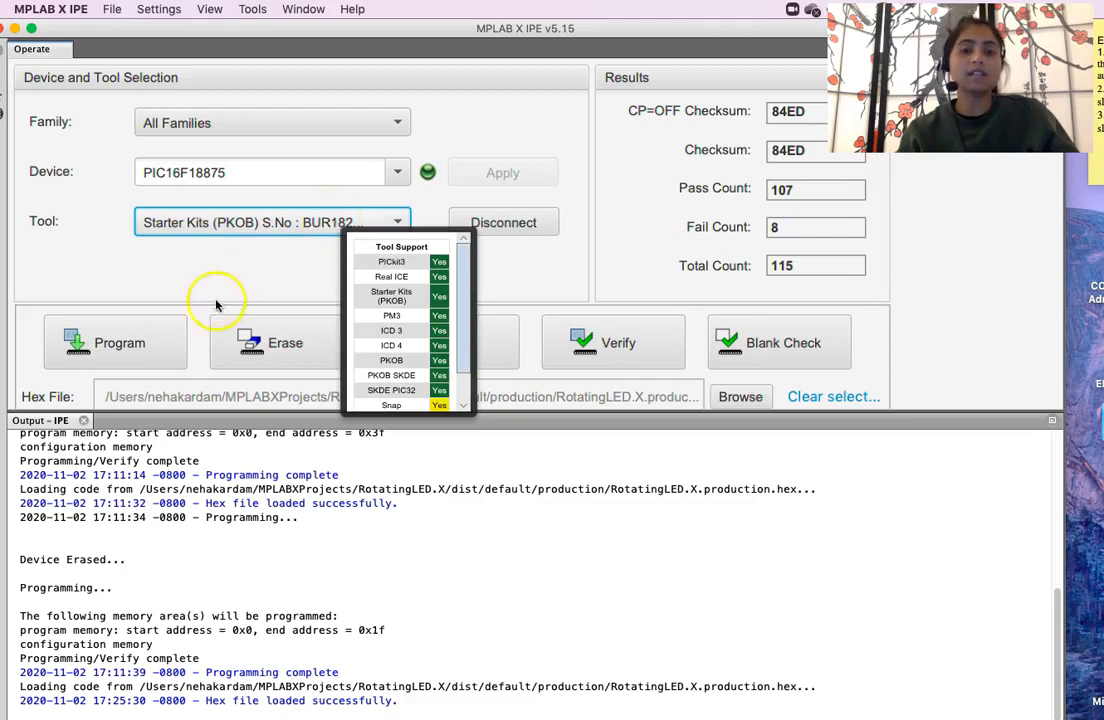
pyautogui.click(495, 231)
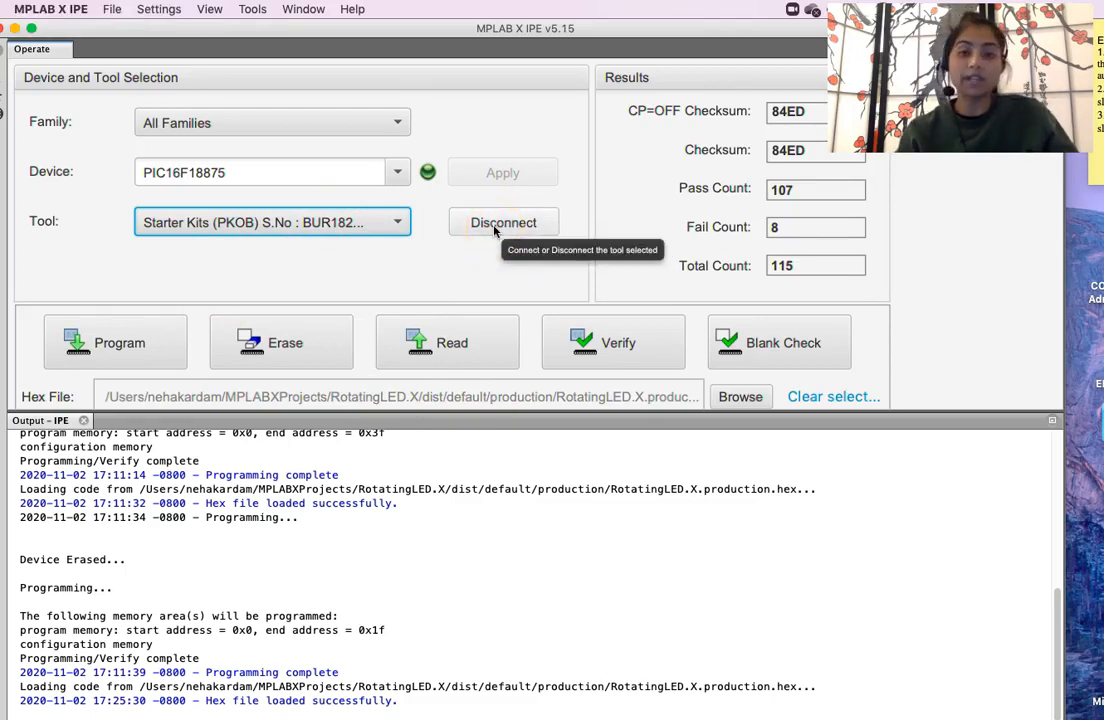
pyautogui.click(458, 249)
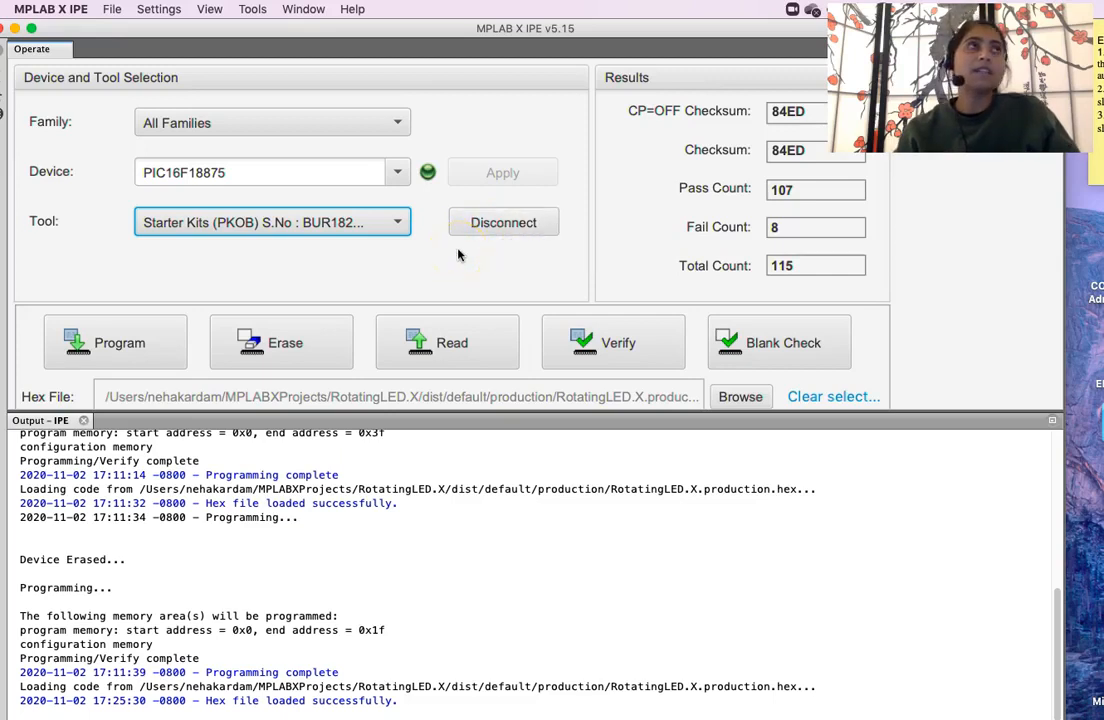
pyautogui.click(503, 242)
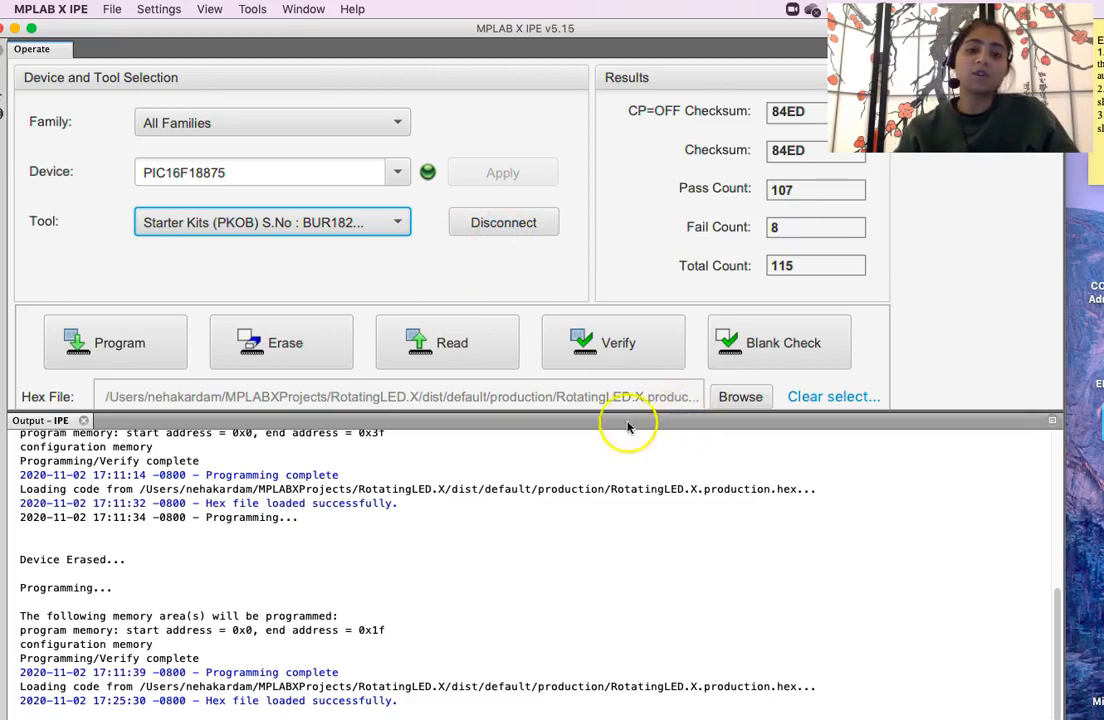
# - Program RotatingLED.X.production.hex onto the PIC16F18875, then minimize IPE to return to Test_file.asm
pyautogui.click(110, 347)
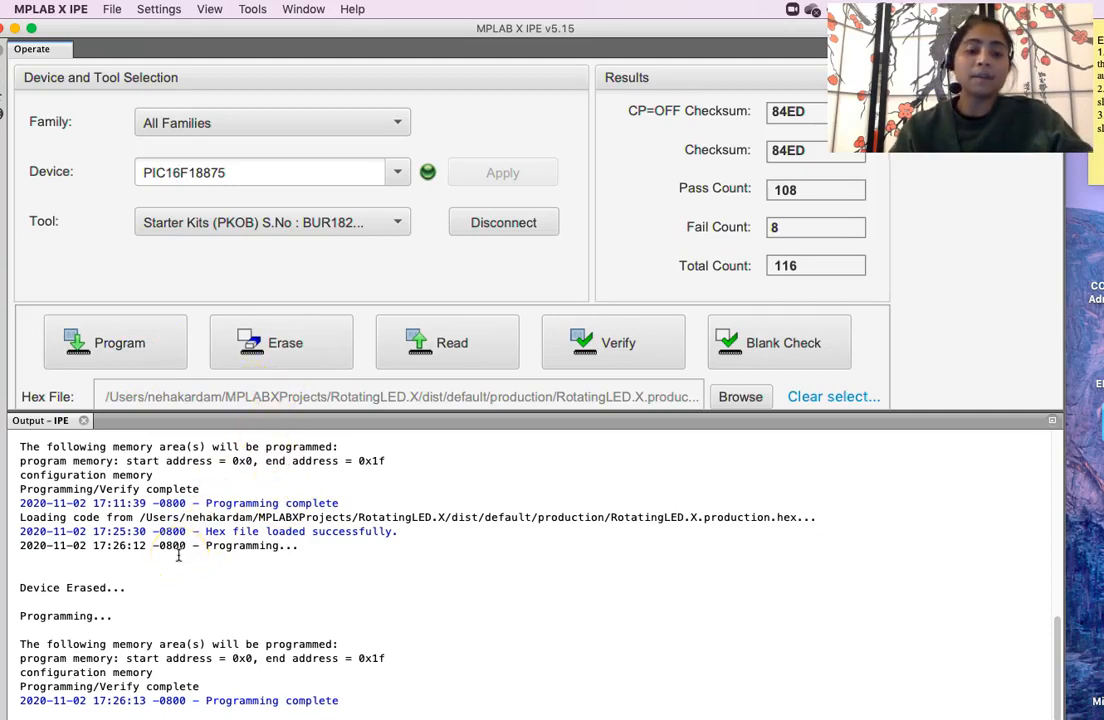
pyautogui.click(17, 30)
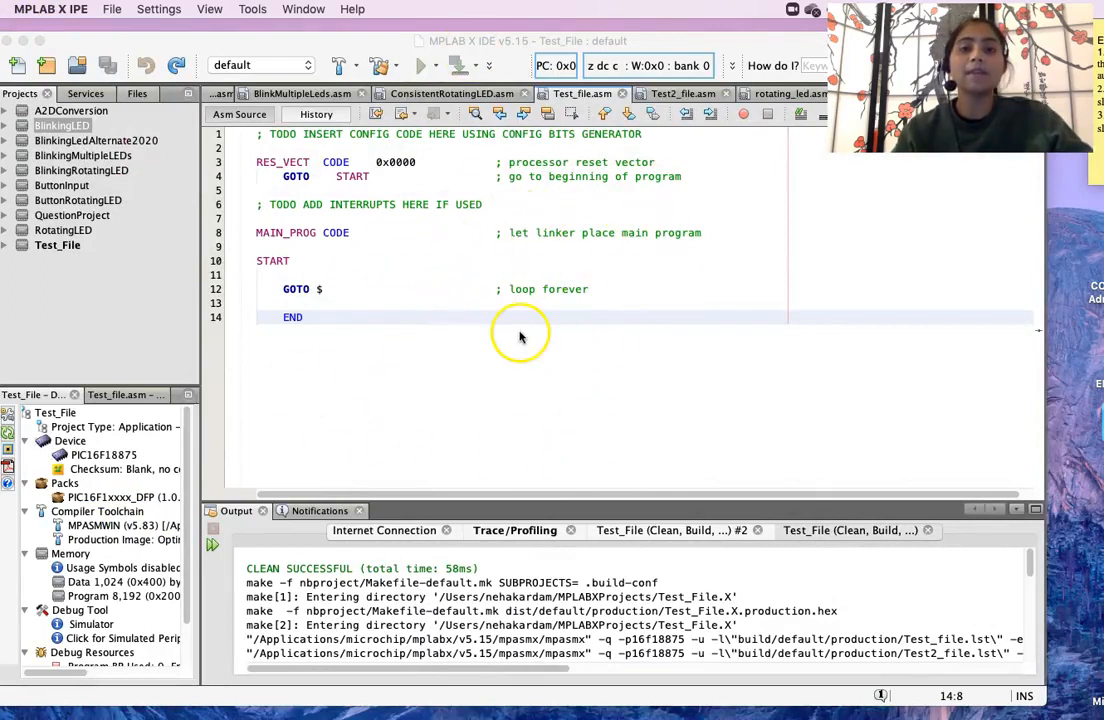
pyautogui.moveTo(624, 712)
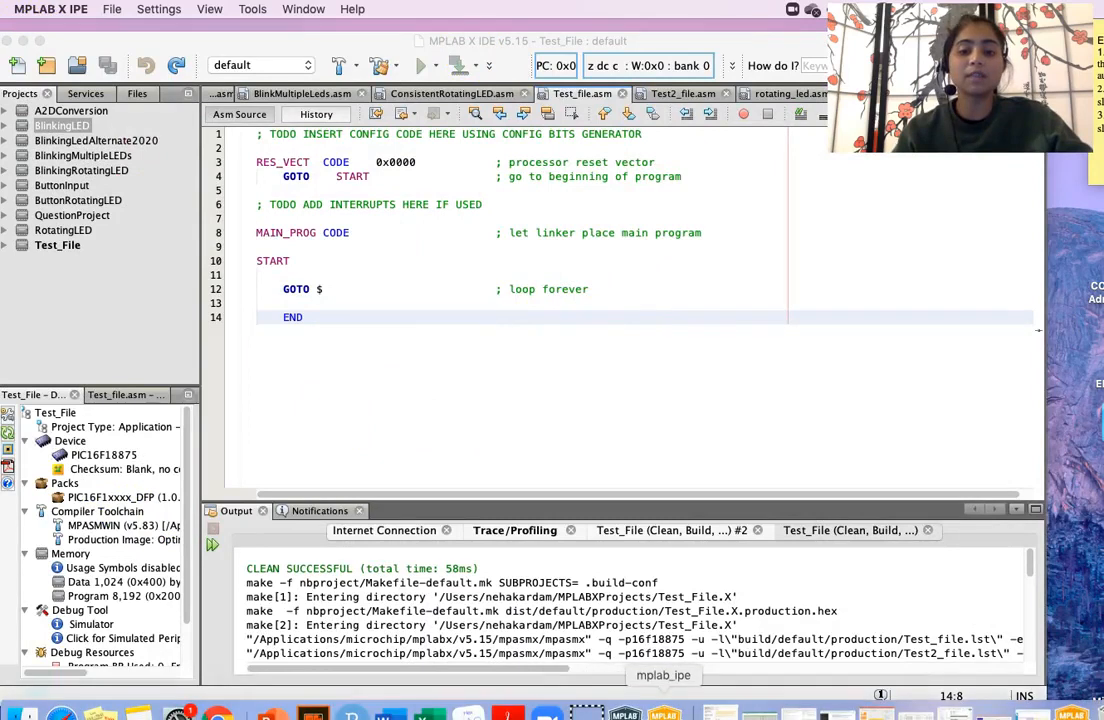
pyautogui.click(663, 712)
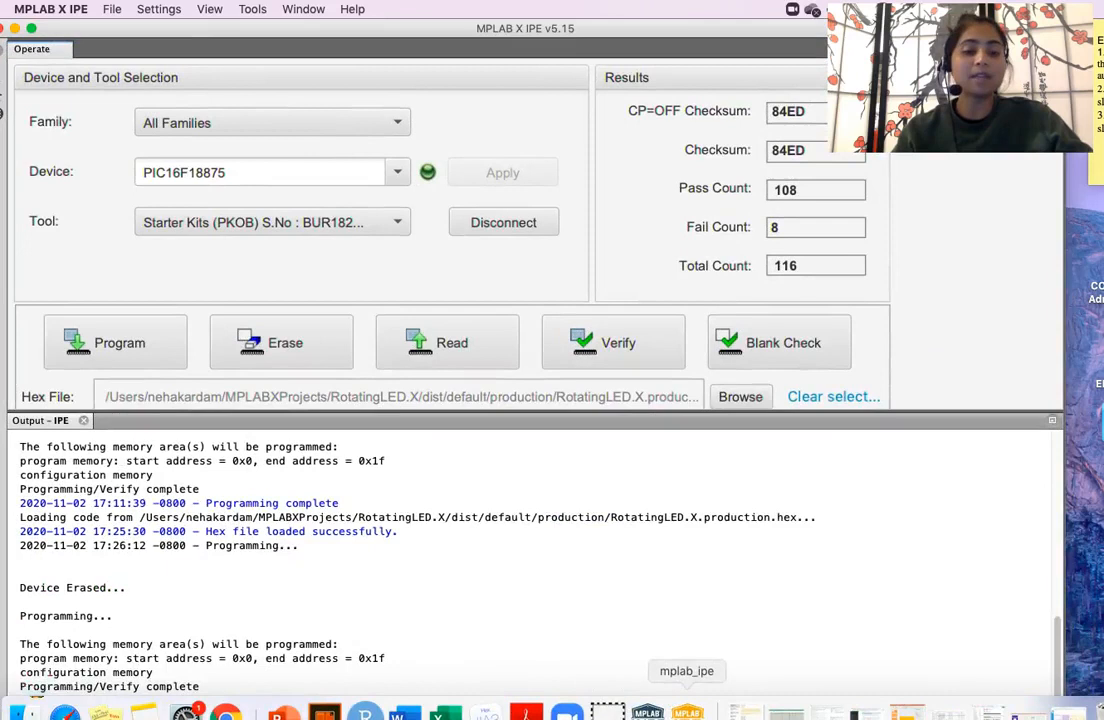
pyautogui.click(14, 29)
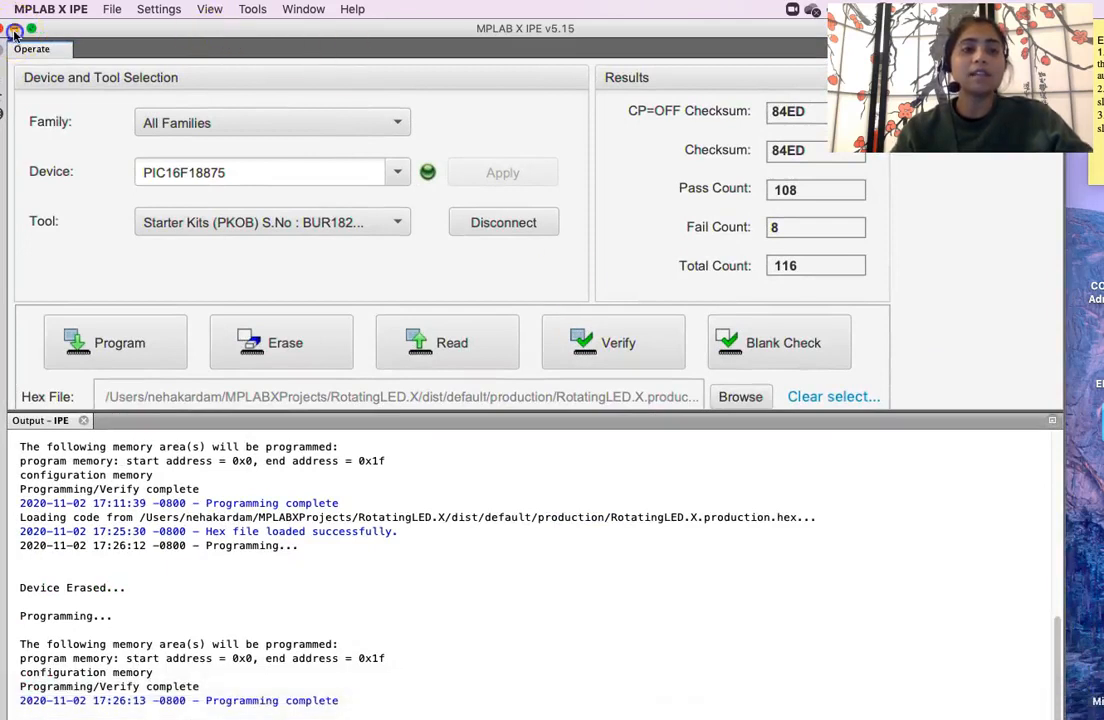